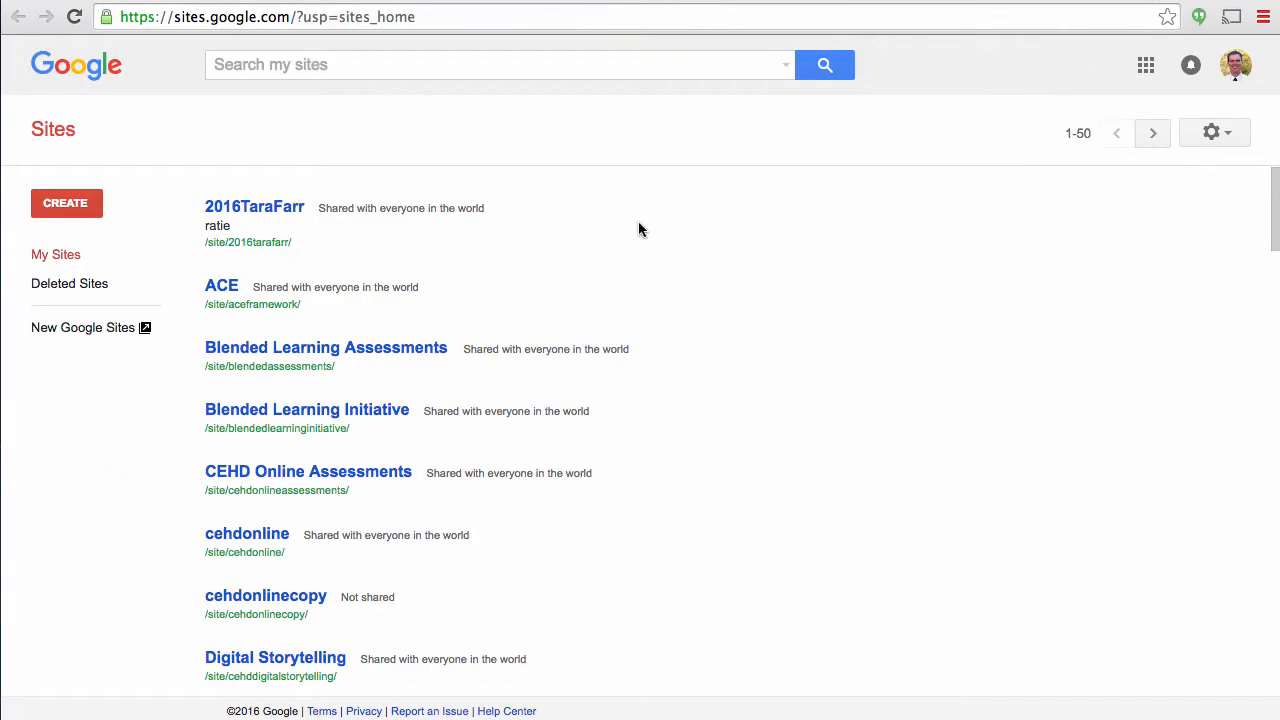
{"action": "left_click", "coordinate": [70, 204]}
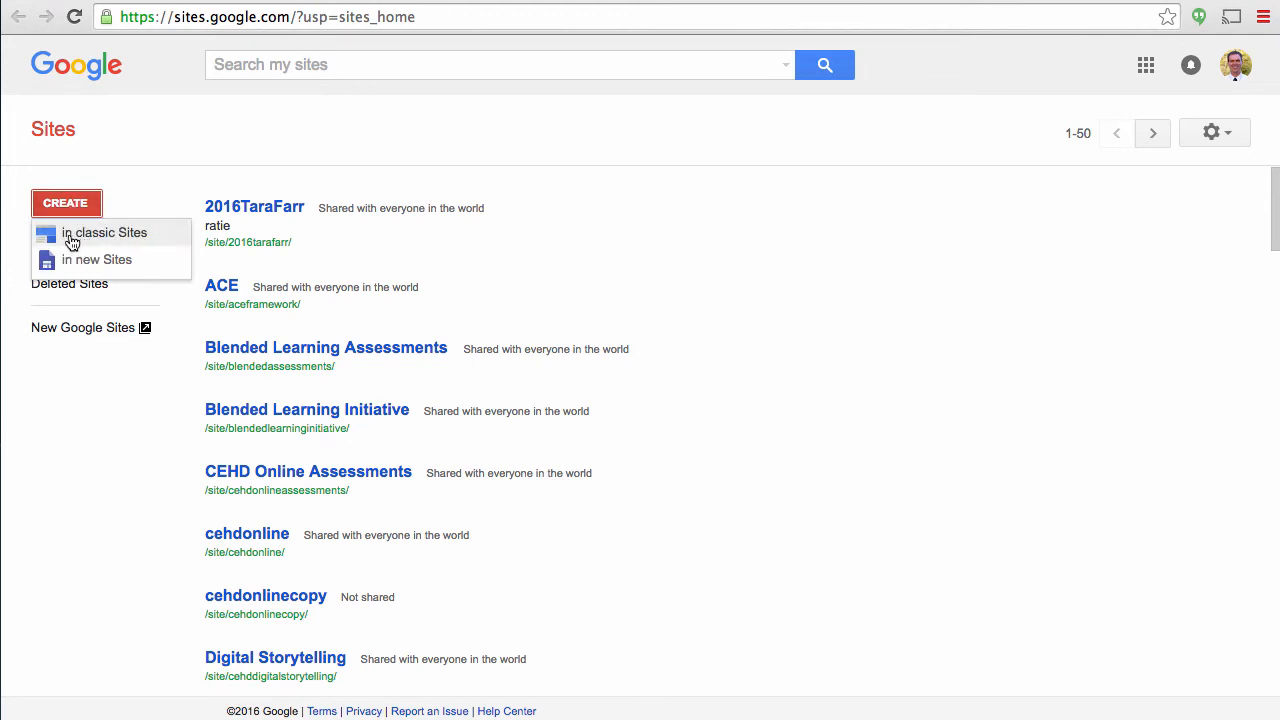
{"action": "left_click", "coordinate": [158, 438]}
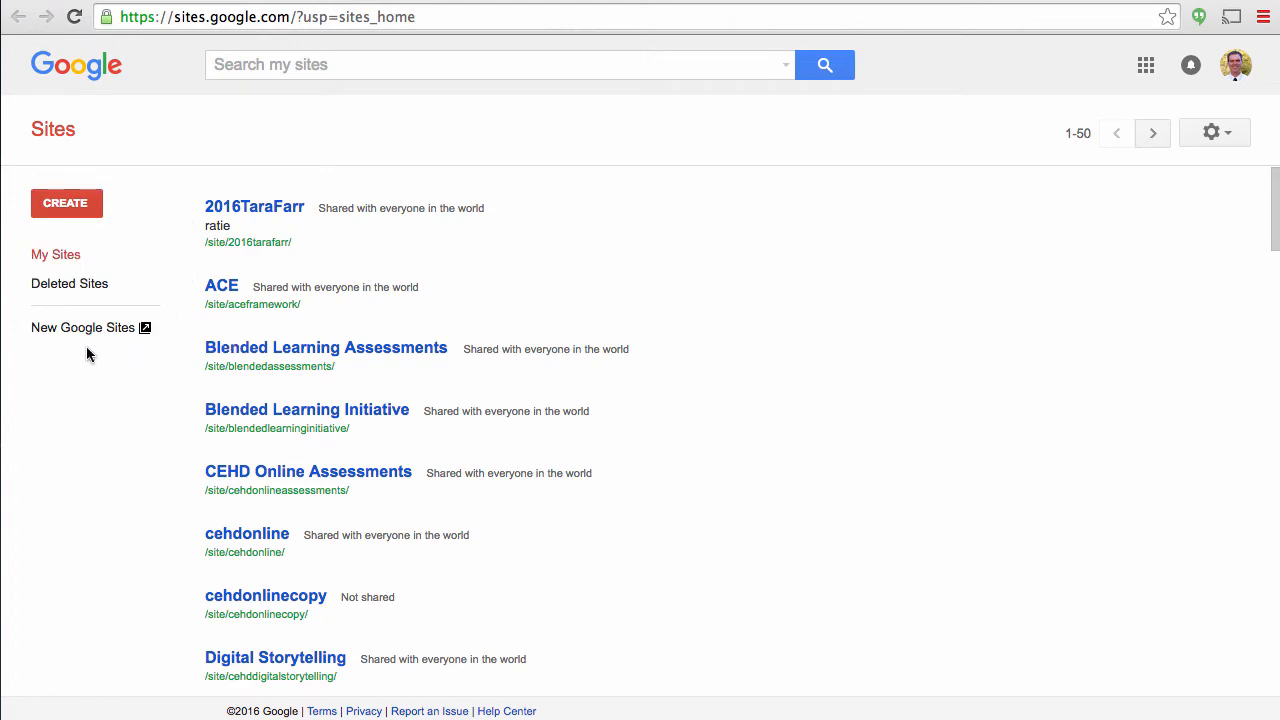
{"action": "scroll", "coordinate": [316, 345], "scroll_direction": "down", "scroll_amount": 5}
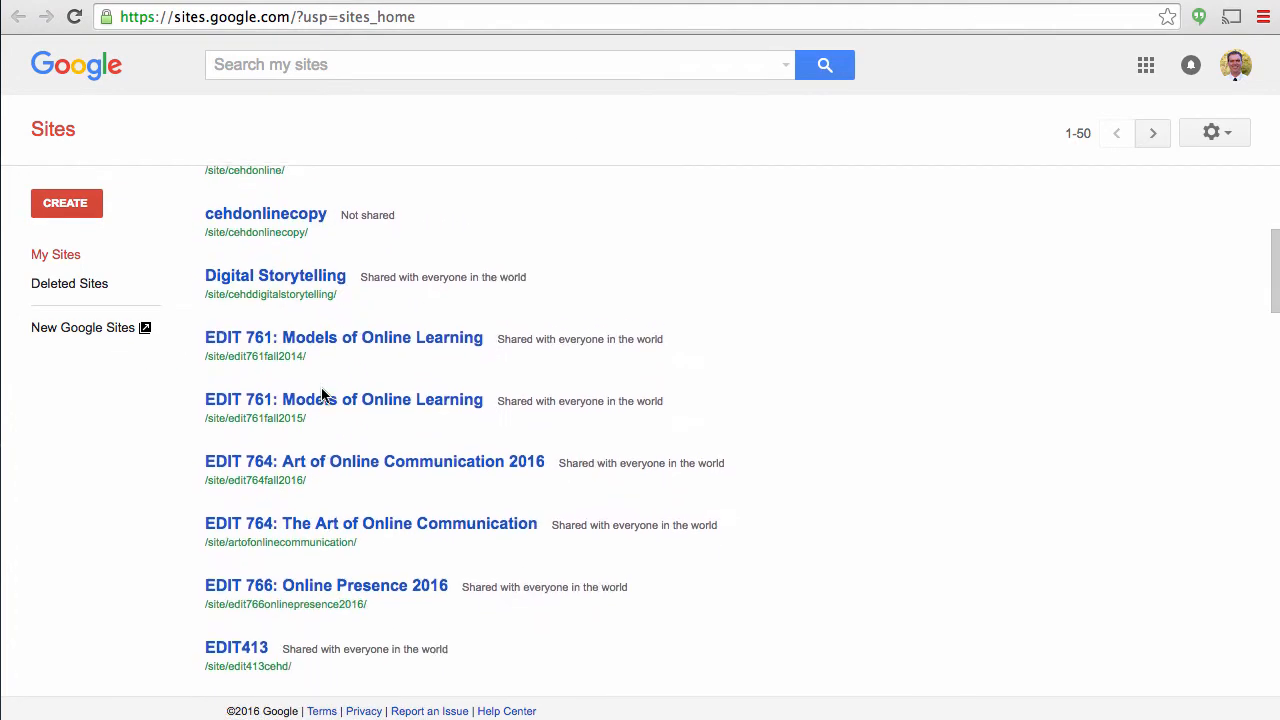
{"action": "scroll", "coordinate": [321, 395], "scroll_direction": "down", "scroll_amount": 5}
Switch to the new Google Sites and open the existing Untitled Site for editing
{"action": "left_click", "coordinate": [79, 330]}
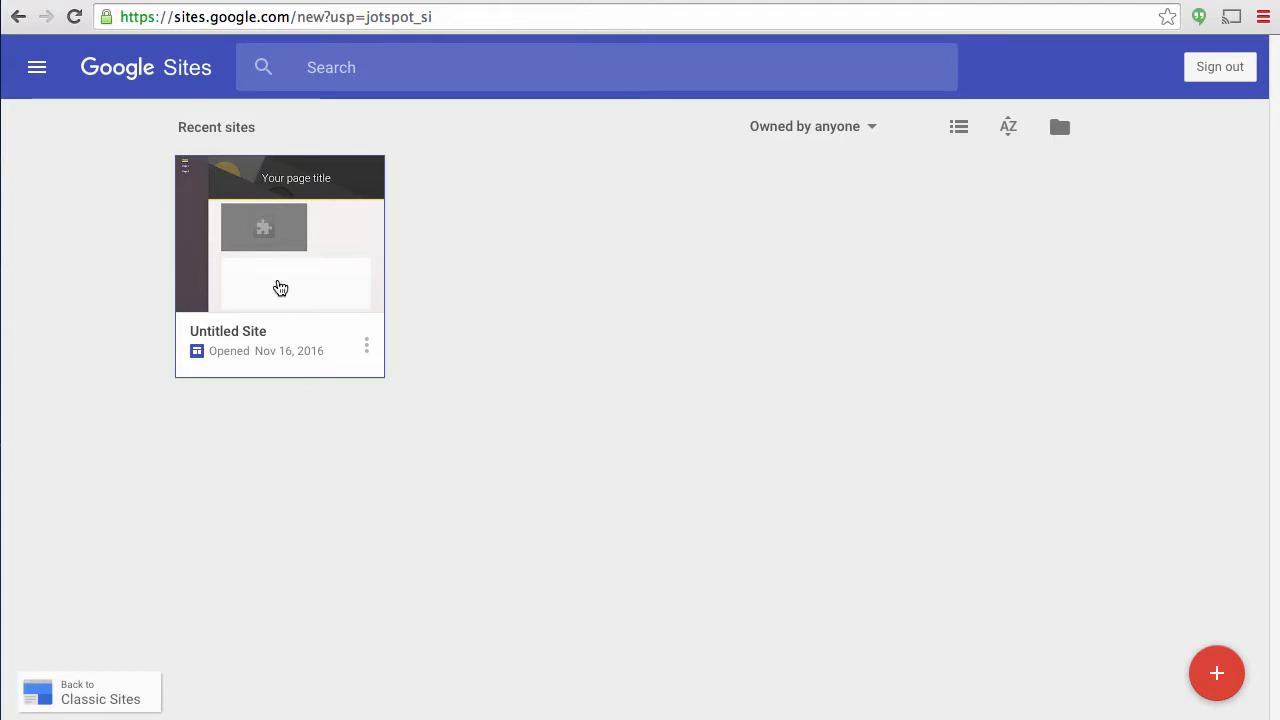
{"action": "left_click", "coordinate": [323, 234]}
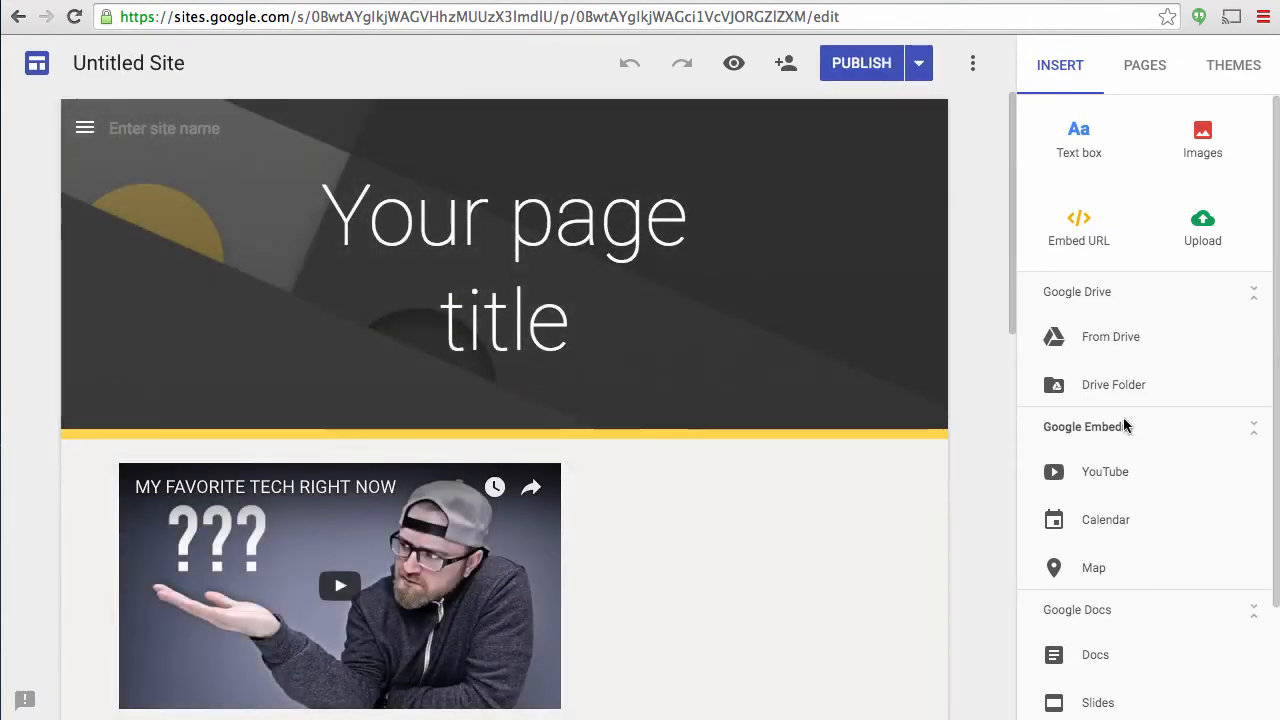
Reorder the site's pages so that Page 2 comes directly after Home, above Page 1
{"action": "left_click", "coordinate": [1145, 68]}
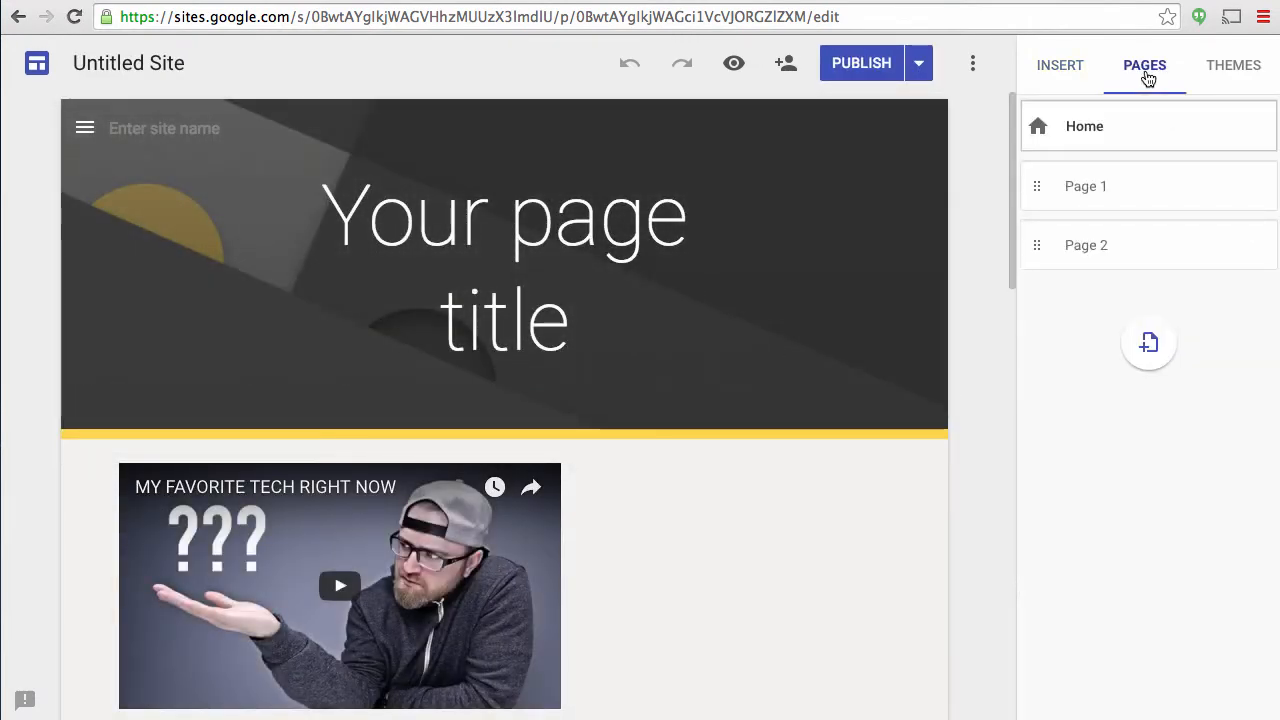
{"action": "left_click_drag", "start_coordinate": [1102, 242], "coordinate": [1047, 172]}
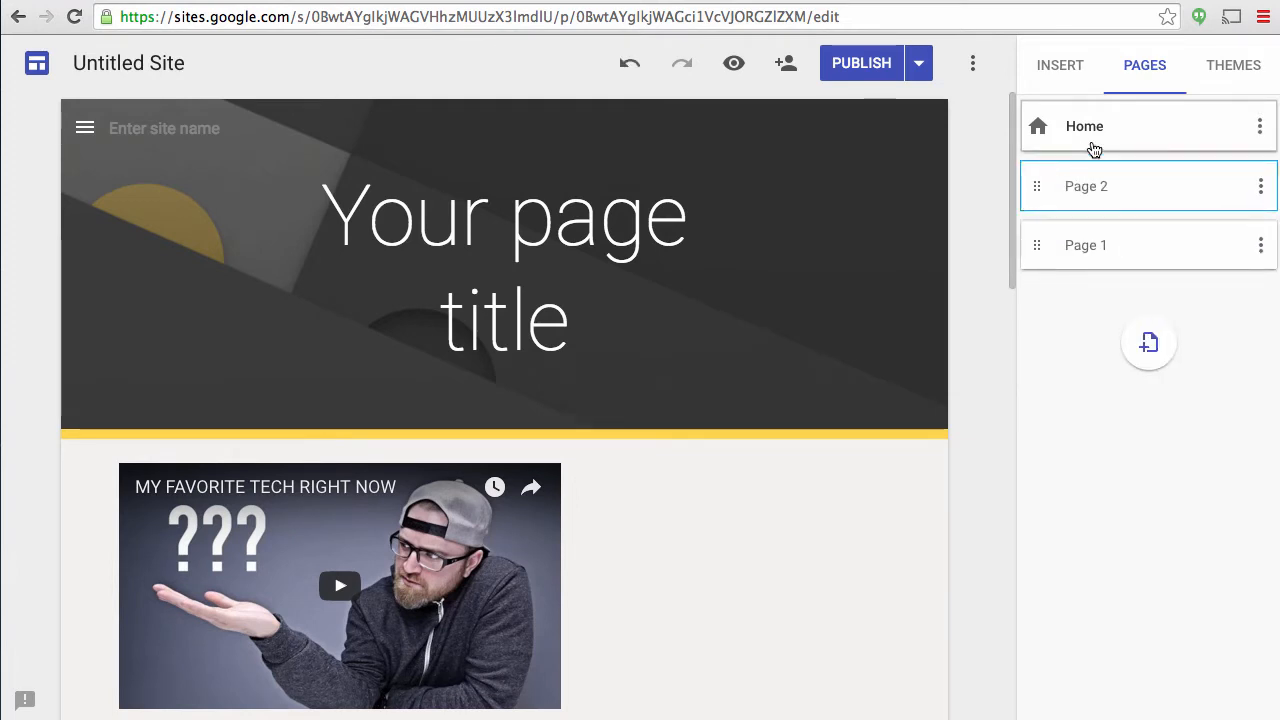
Try the pink and grey accent colours of the Level theme and settle on green
{"action": "left_click", "coordinate": [1224, 66]}
{"action": "scroll", "coordinate": [1148, 375], "scroll_direction": "down", "scroll_amount": 1}
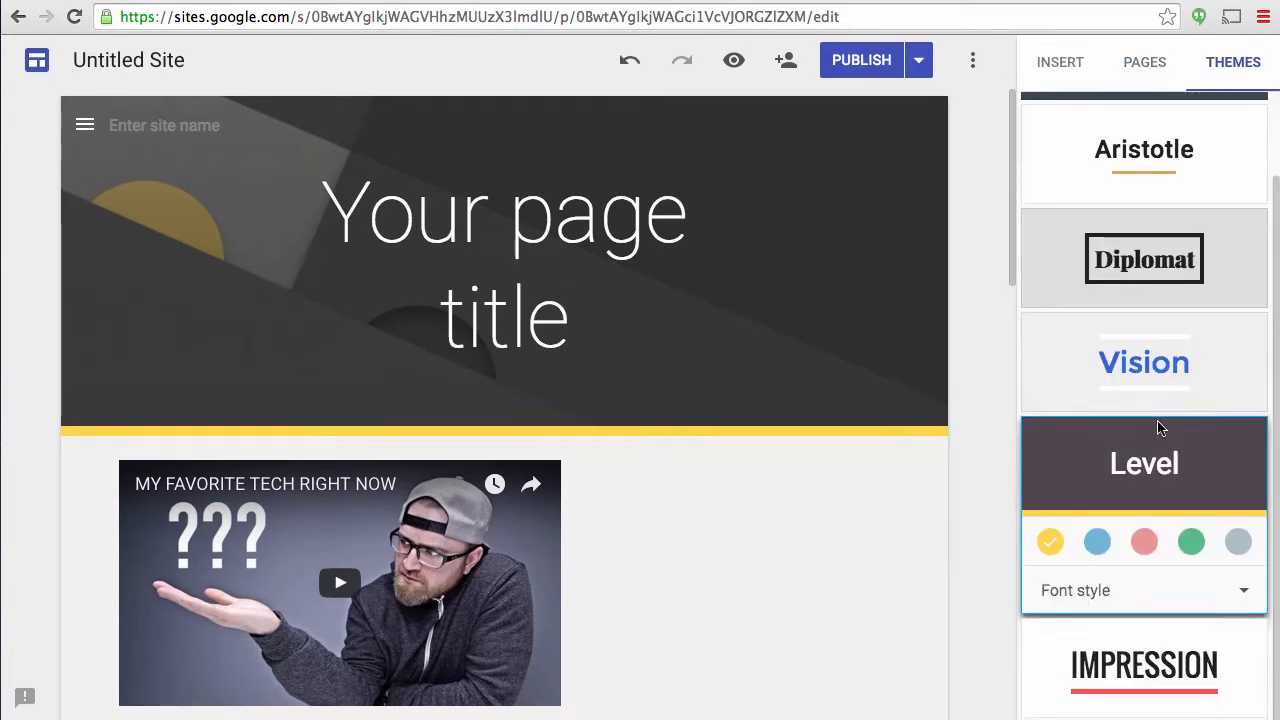
{"action": "left_click", "coordinate": [1144, 544]}
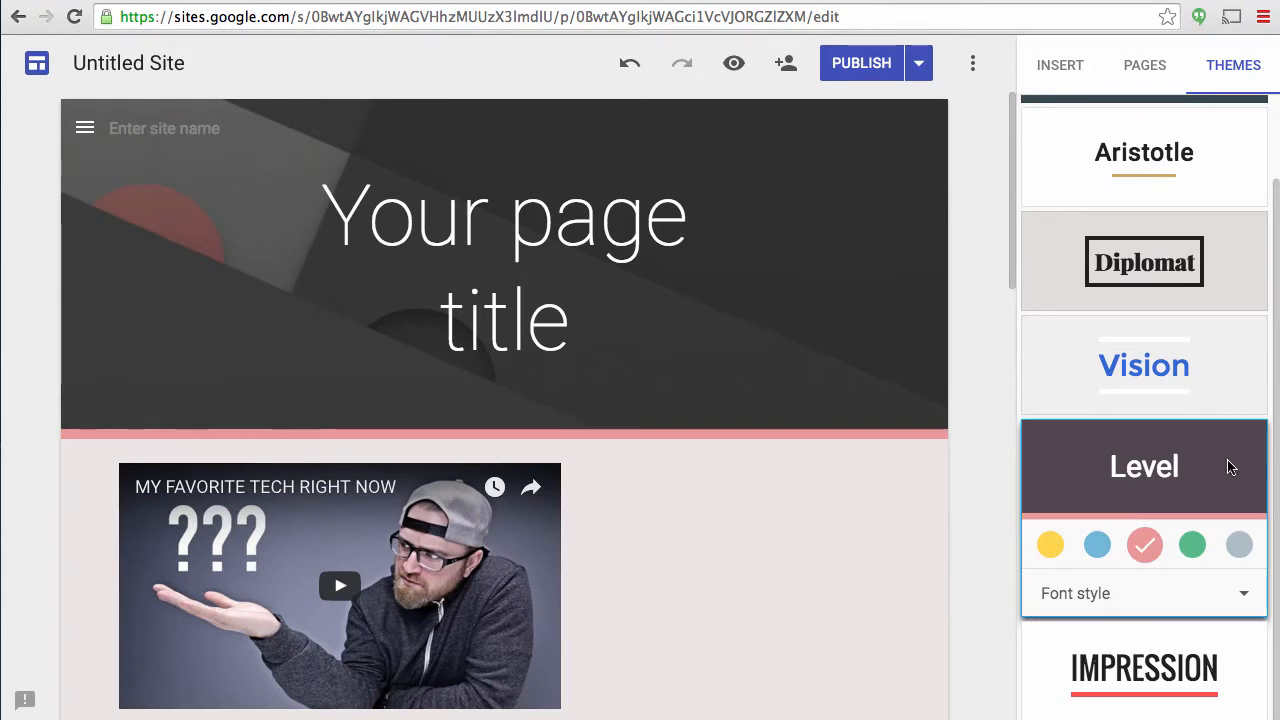
{"action": "left_click", "coordinate": [1236, 546]}
{"action": "left_click", "coordinate": [1192, 545]}
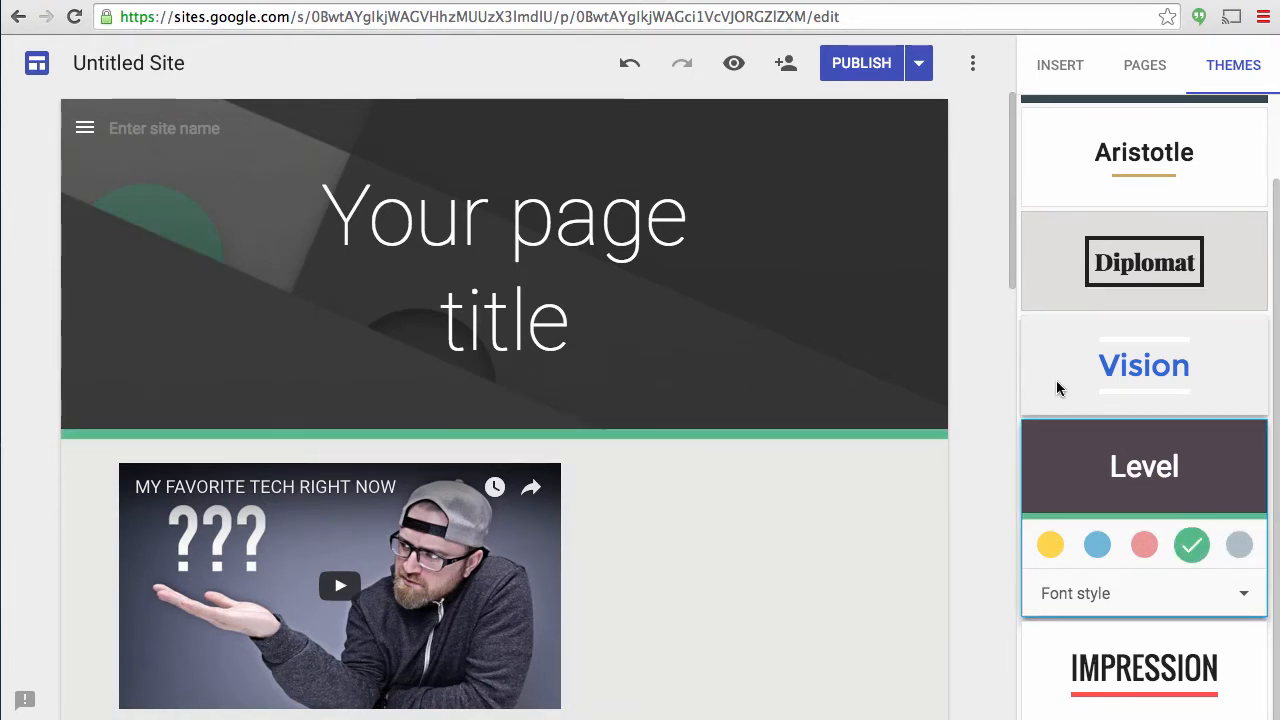
Shrink the embedded MY FAVORITE TECH RIGHT NOW video in both height and width, keeping it at the section's left edge
{"action": "scroll", "coordinate": [903, 360], "scroll_direction": "down", "scroll_amount": 3}
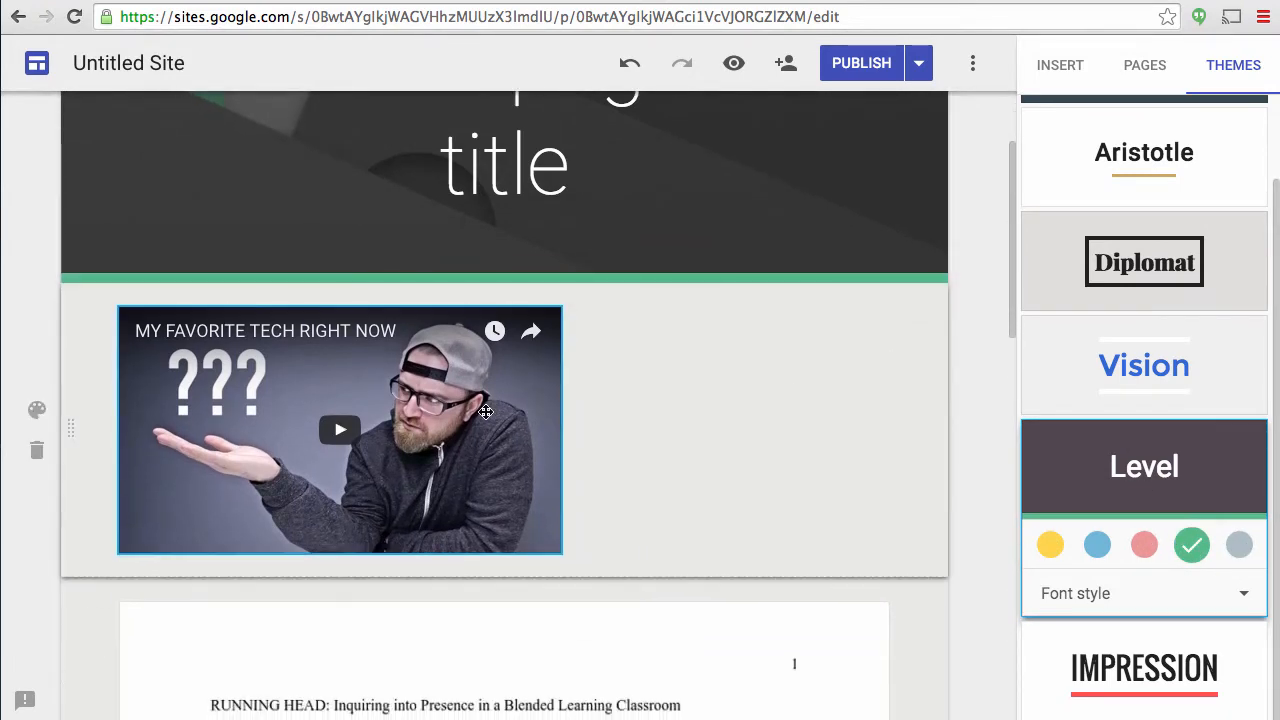
{"action": "left_click", "coordinate": [485, 412]}
{"action": "left_click_drag", "start_coordinate": [561, 552], "coordinate": [445, 452]}
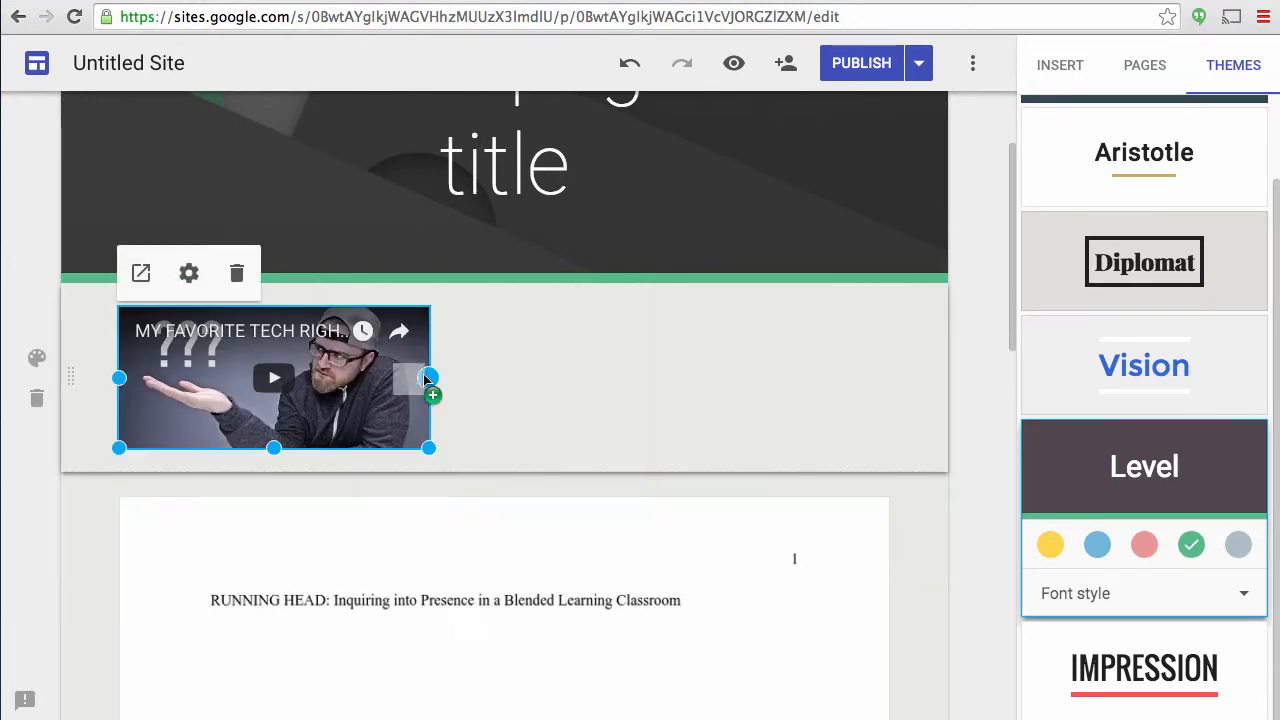
{"action": "left_click_drag", "start_coordinate": [431, 376], "coordinate": [295, 377]}
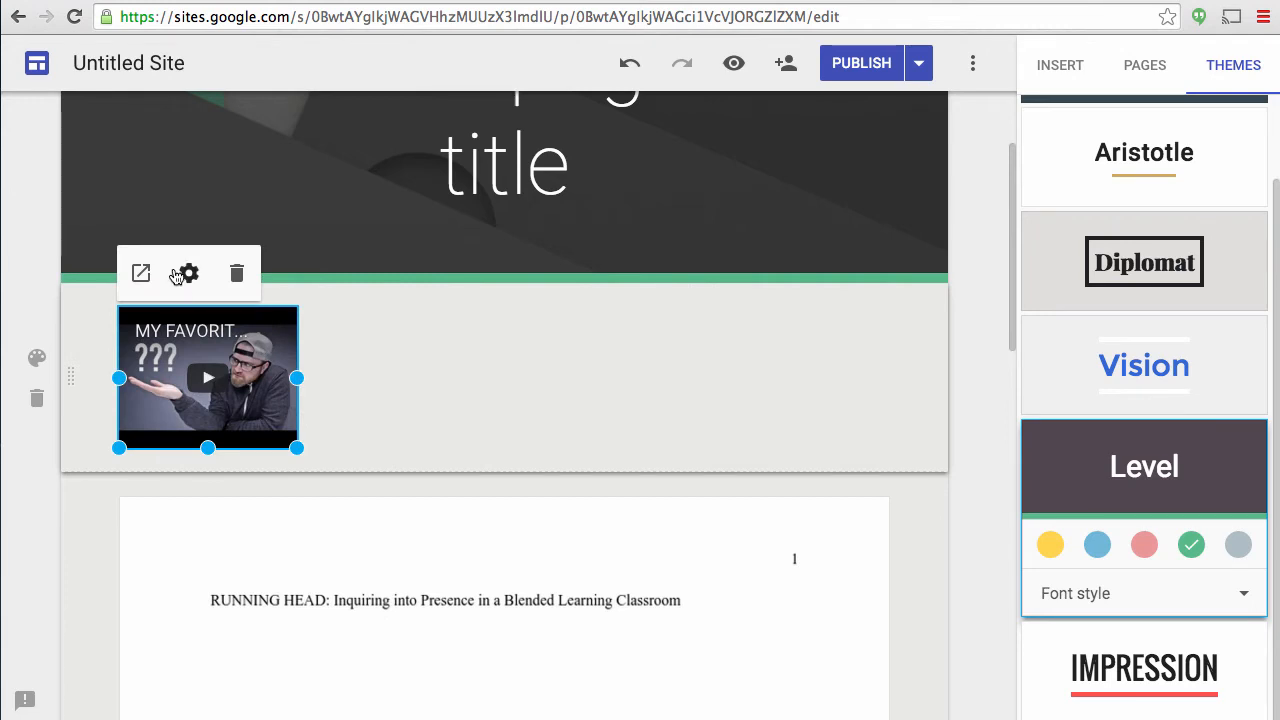
Check the Hide Controls choices in the YouTube video's settings and close the settings without changing them
{"action": "left_click", "coordinate": [187, 274]}
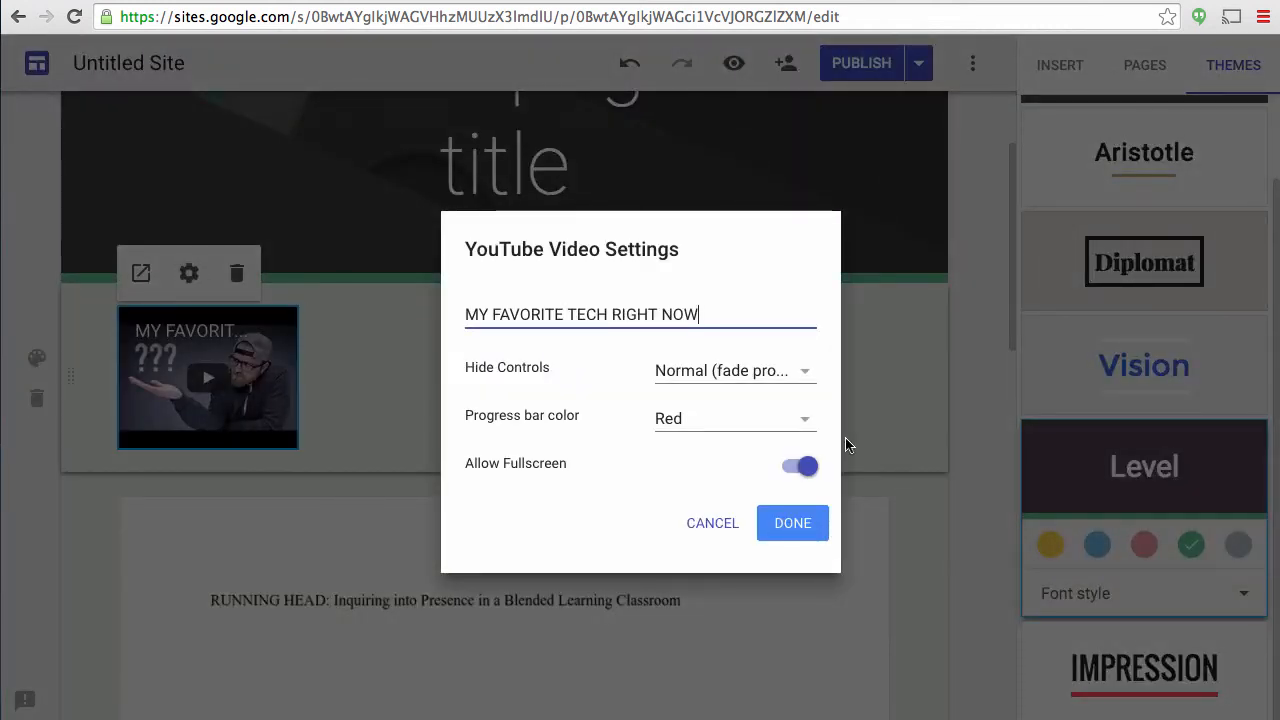
{"action": "left_click", "coordinate": [773, 374]}
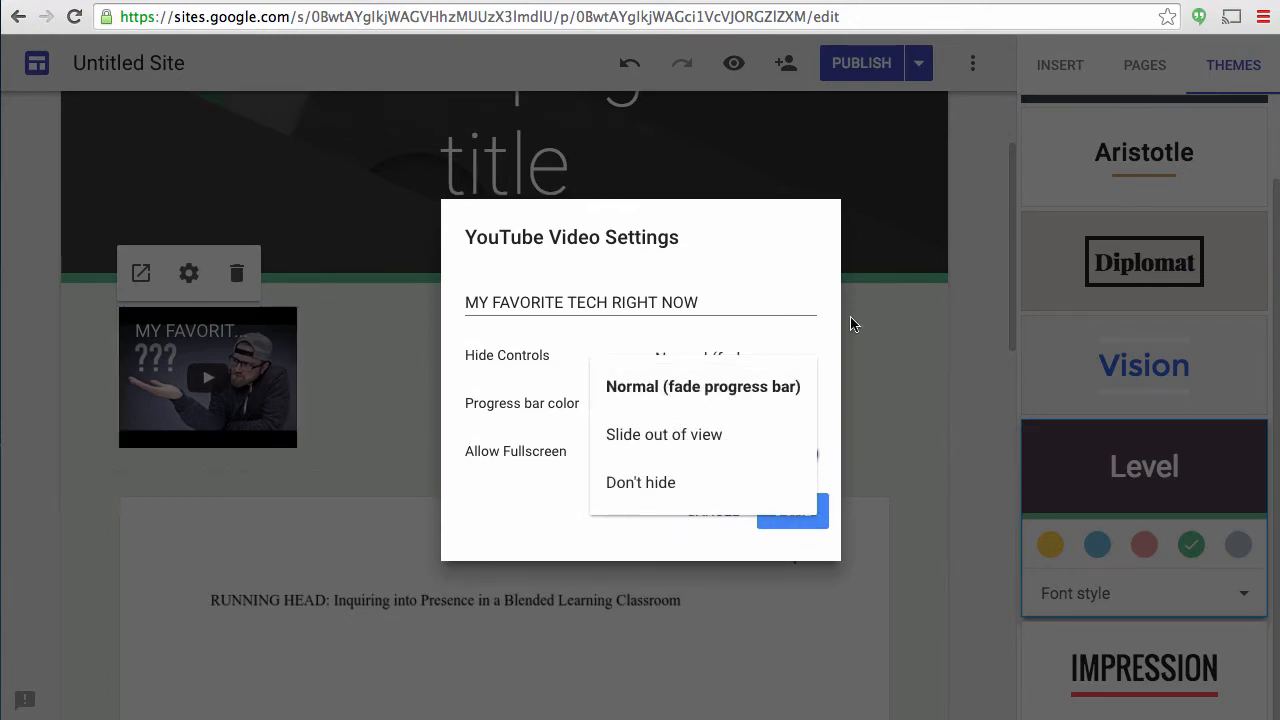
{"action": "left_click", "coordinate": [910, 421]}
{"action": "left_click", "coordinate": [790, 513]}
Examine the embedded content down the Home page, the site's additional options and its publishing options
{"action": "scroll", "coordinate": [900, 540], "scroll_direction": "down", "scroll_amount": 10}
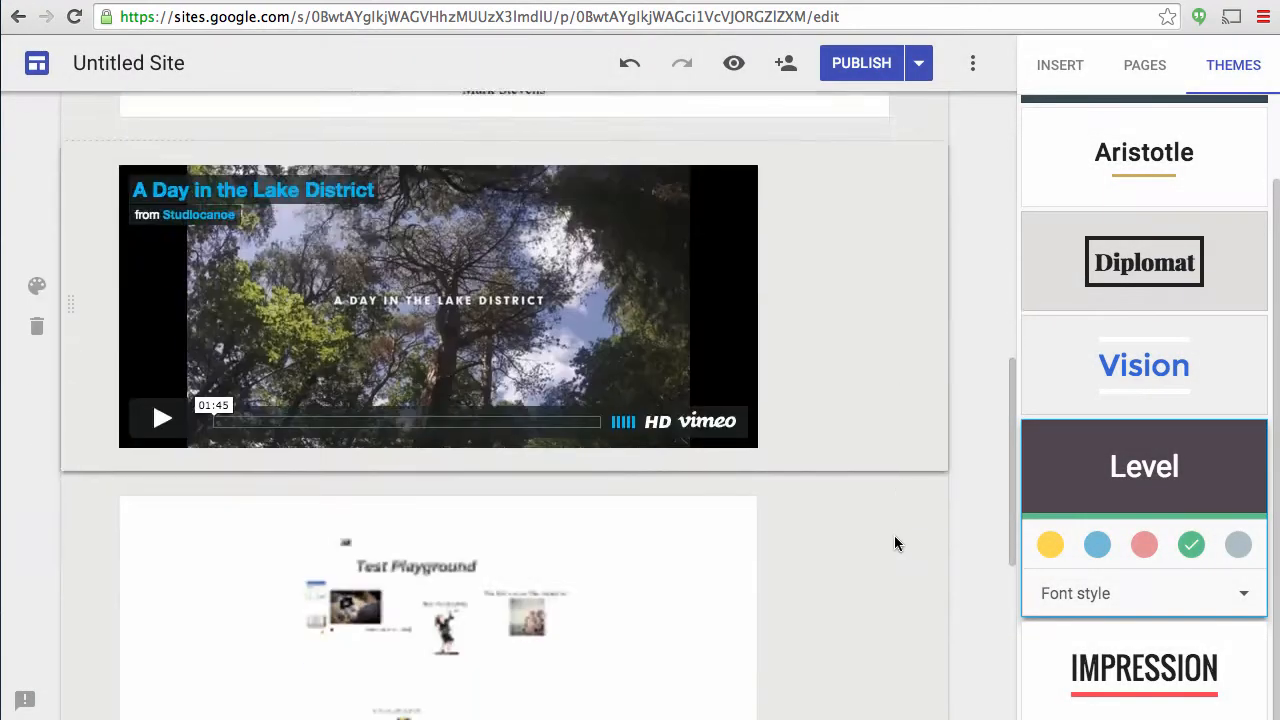
{"action": "scroll", "coordinate": [894, 540], "scroll_direction": "up", "scroll_amount": 10}
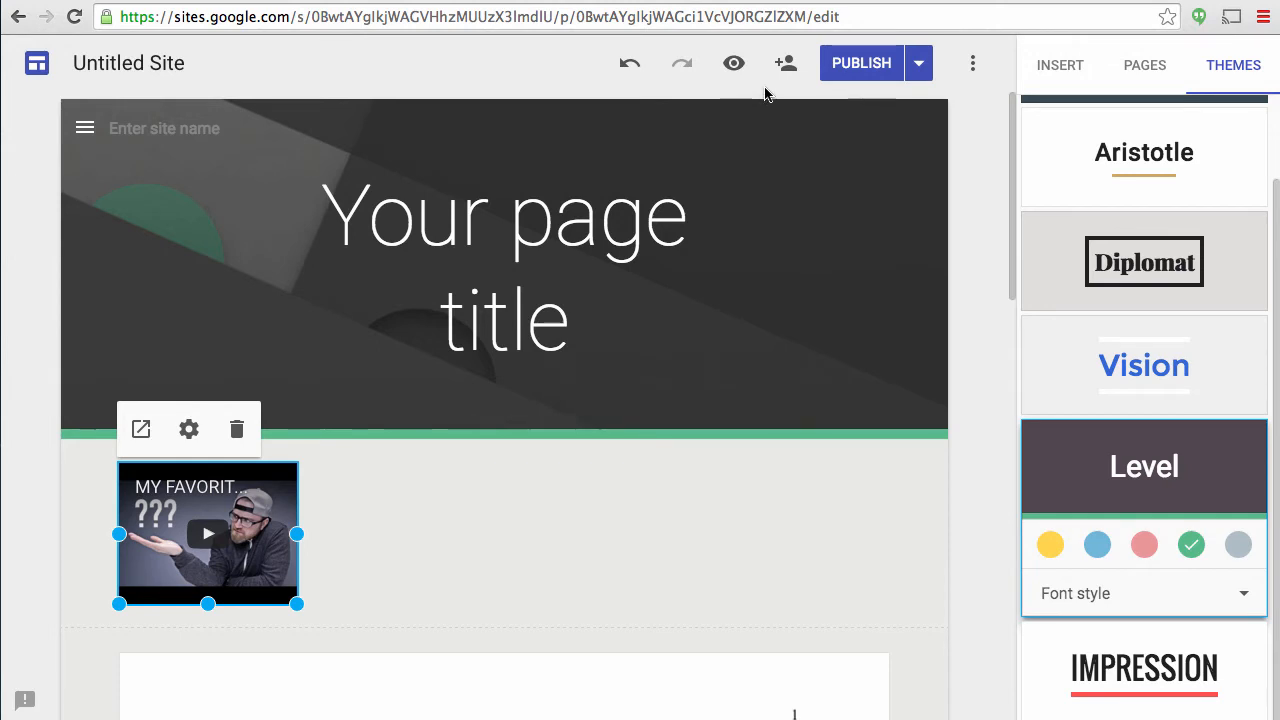
{"action": "left_click", "coordinate": [973, 63]}
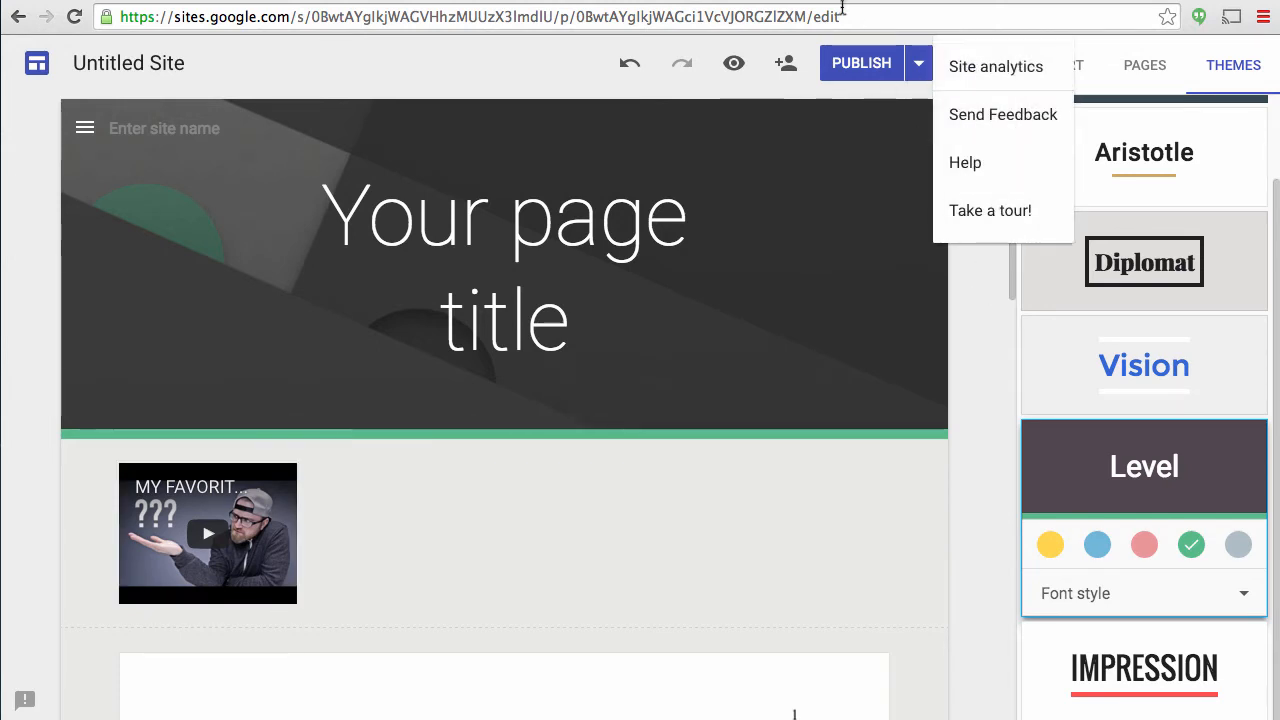
{"action": "left_click", "coordinate": [918, 64]}
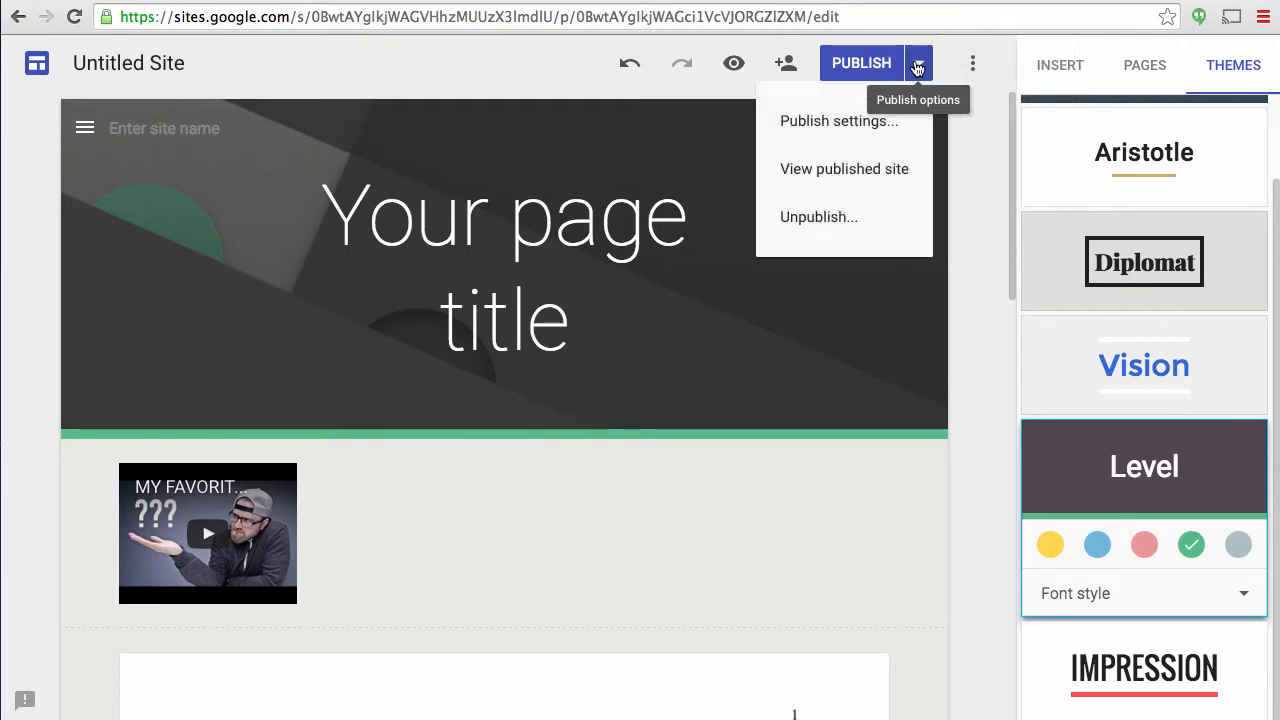
{"action": "left_click", "coordinate": [538, 57]}
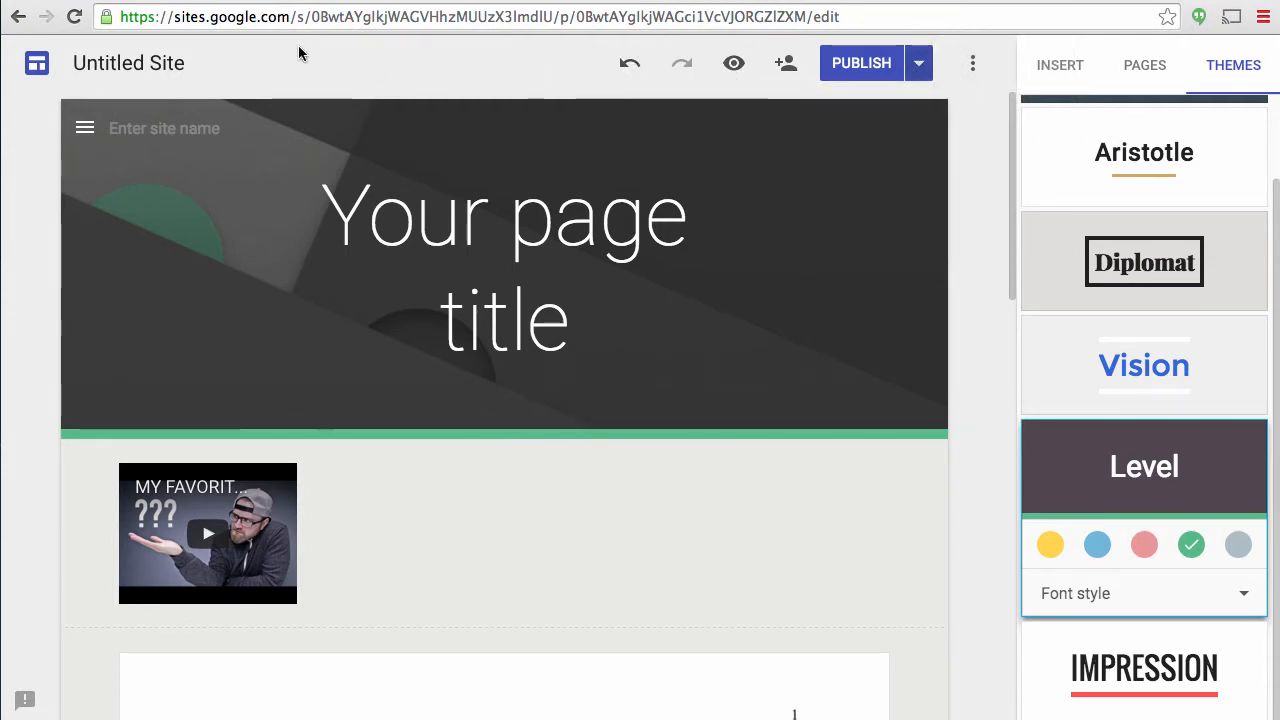
{"action": "scroll", "coordinate": [880, 360], "scroll_direction": "down", "scroll_amount": 15}
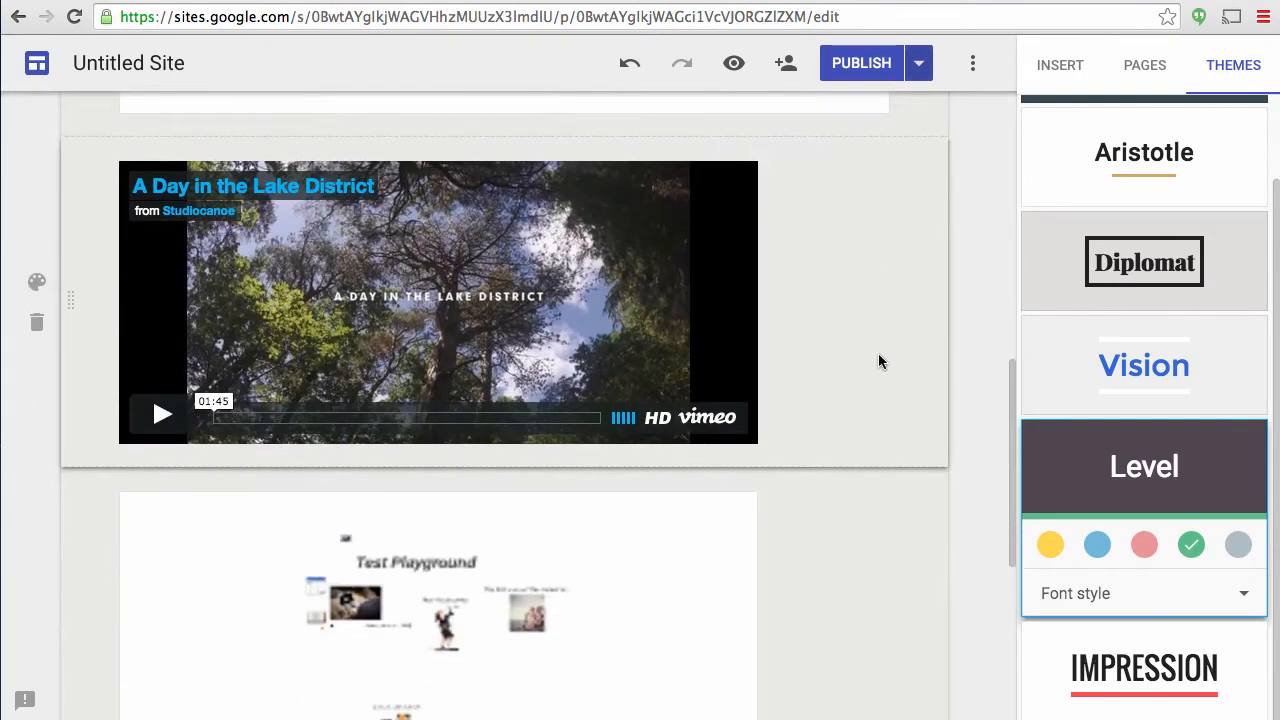
{"action": "scroll", "coordinate": [878, 357], "scroll_direction": "up", "scroll_amount": 12}
{"action": "scroll", "coordinate": [800, 330], "scroll_direction": "down", "scroll_amount": 2}
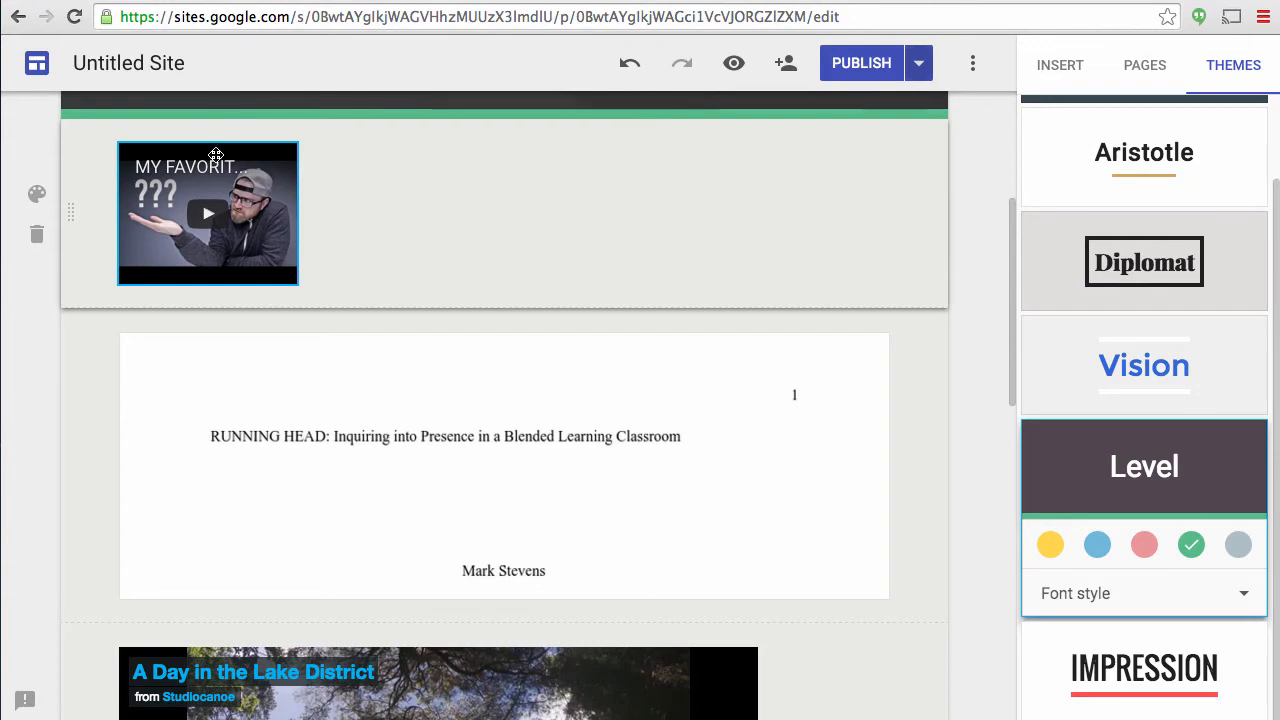
{"action": "left_click", "coordinate": [1060, 78]}
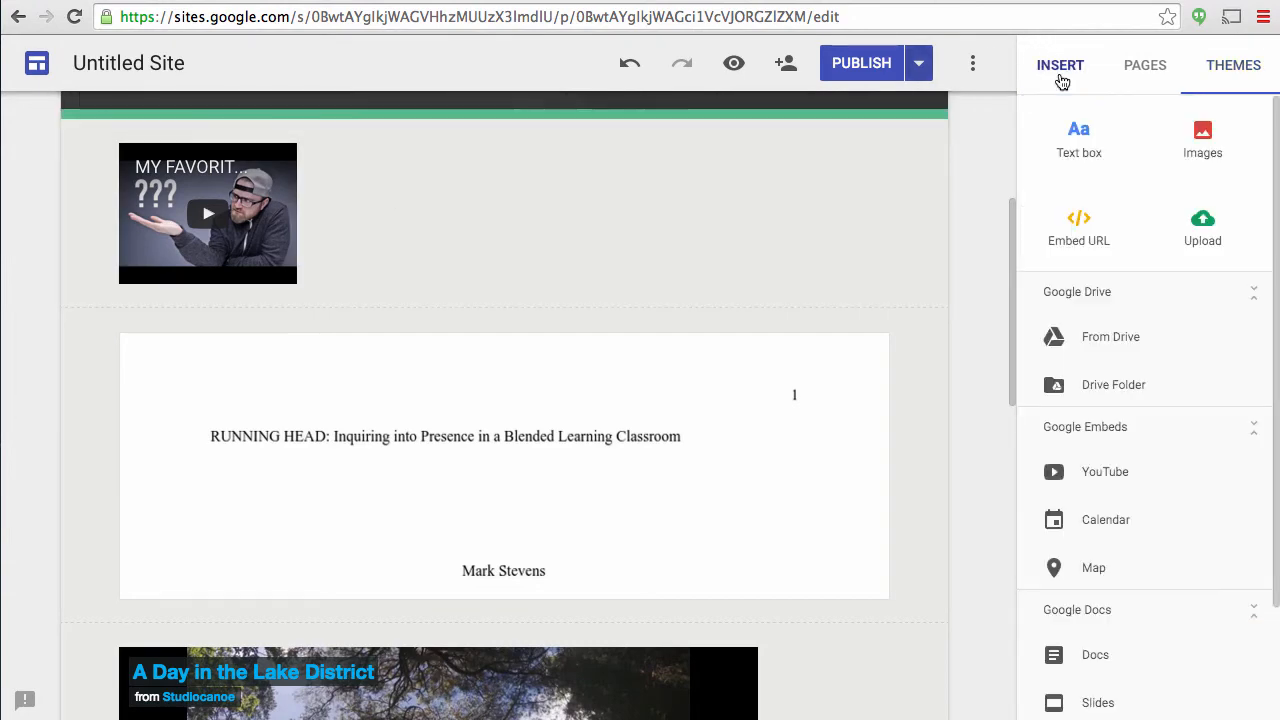
{"action": "left_click", "coordinate": [1080, 222]}
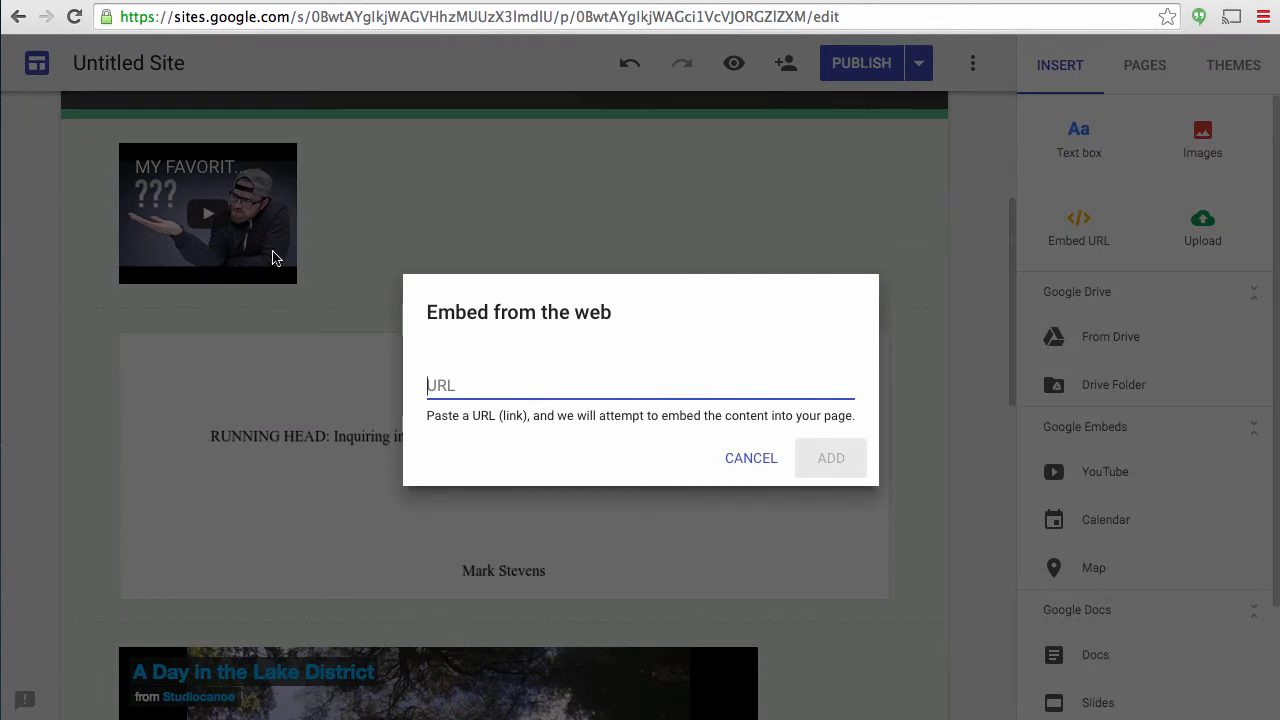
{"action": "left_click", "coordinate": [758, 459]}
Preview the site at desktop size and look through the Home page's embedded document, Vimeo video and Prezi link
{"action": "scroll", "coordinate": [790, 565], "scroll_direction": "down", "scroll_amount": 3}
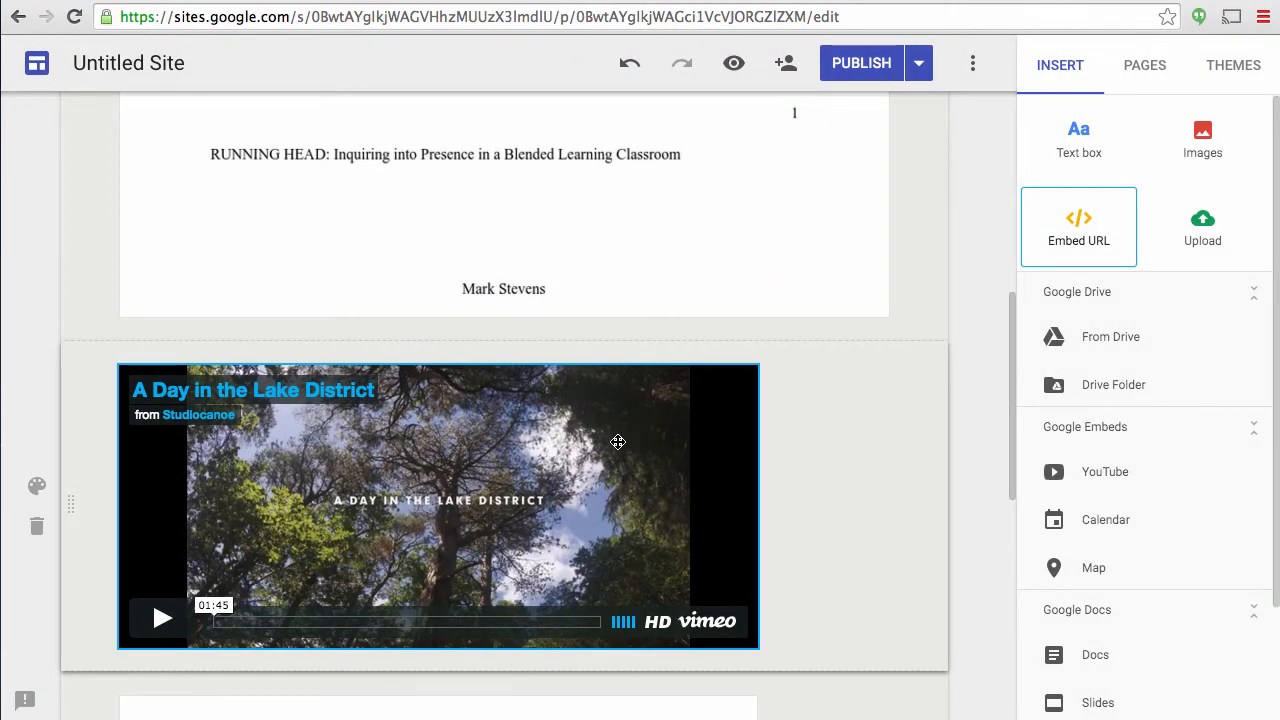
{"action": "scroll", "coordinate": [798, 517], "scroll_direction": "down", "scroll_amount": 5}
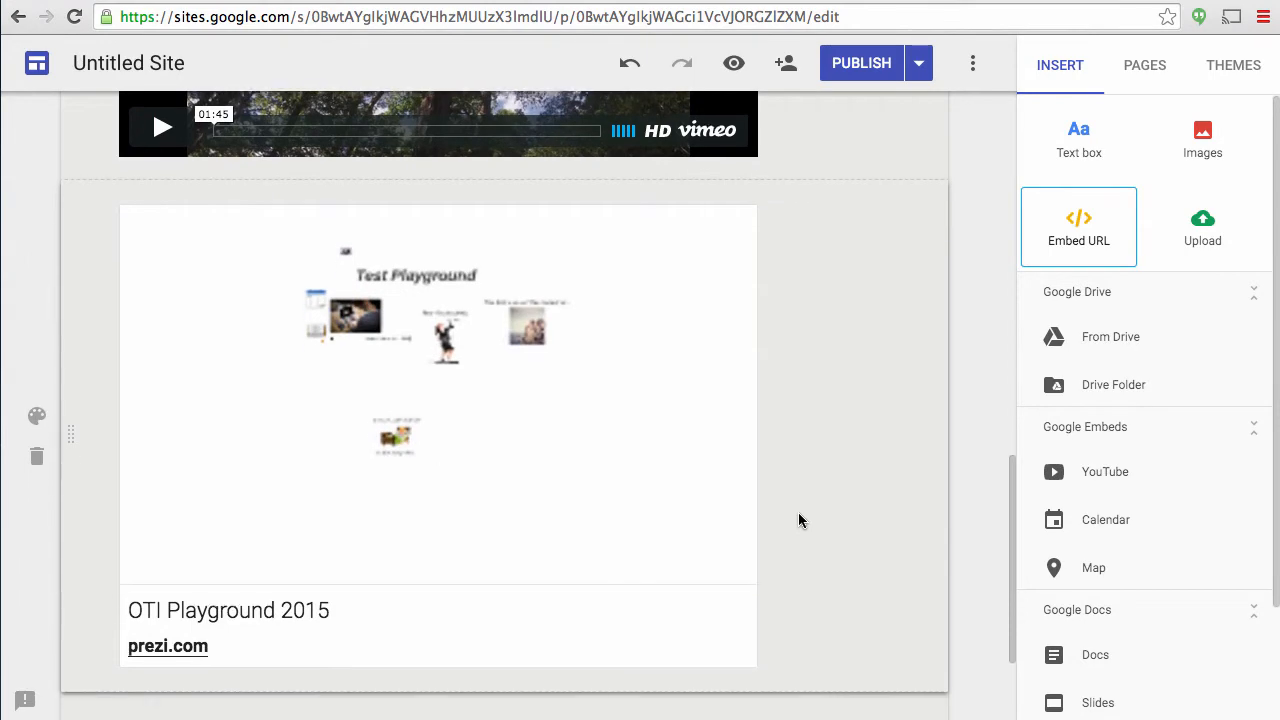
{"action": "left_click", "coordinate": [734, 63]}
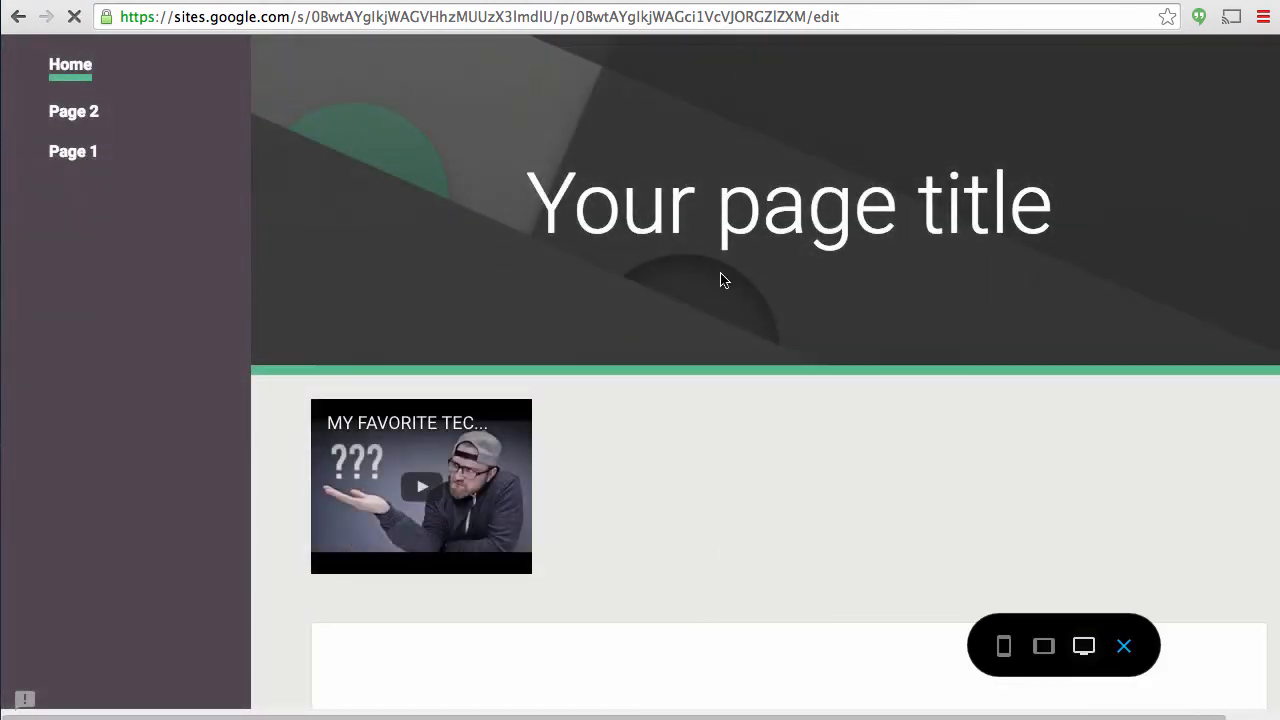
{"action": "scroll", "coordinate": [720, 260], "scroll_direction": "down", "scroll_amount": 5}
{"action": "scroll", "coordinate": [314, 251], "scroll_direction": "down", "scroll_amount": 3}
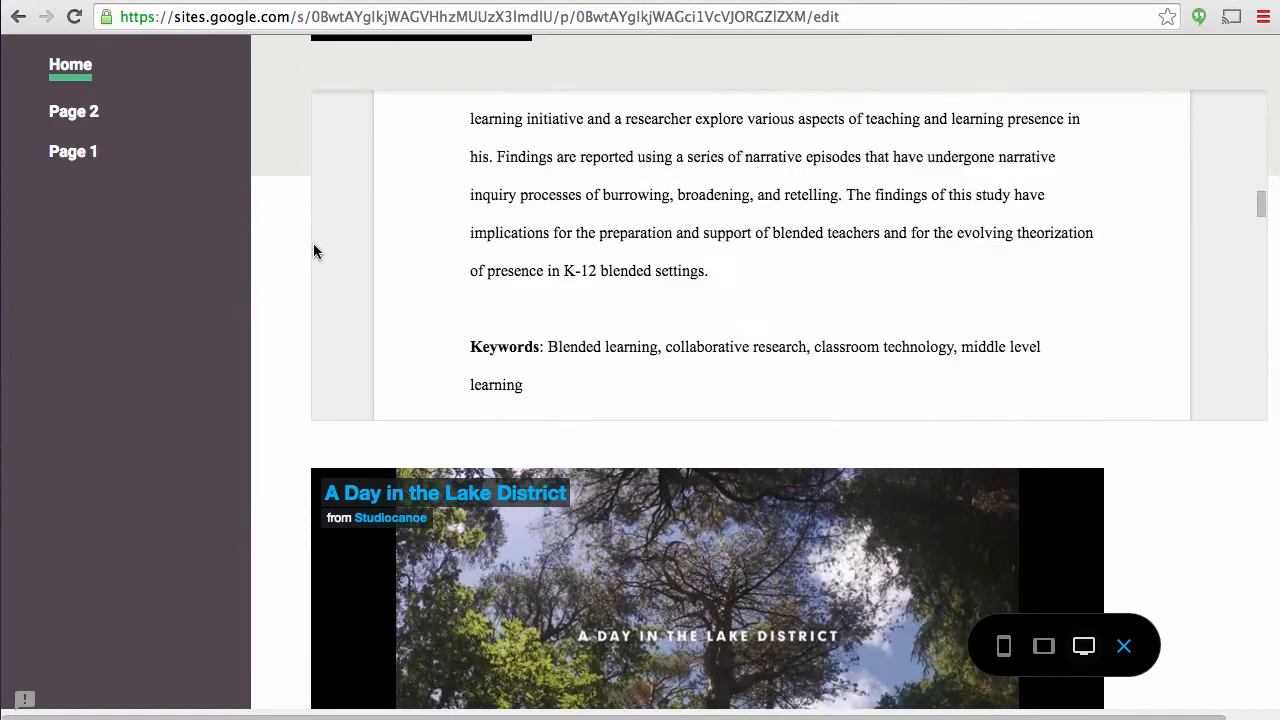
{"action": "scroll", "coordinate": [259, 290], "scroll_direction": "down", "scroll_amount": 5}
{"action": "scroll", "coordinate": [259, 271], "scroll_direction": "down", "scroll_amount": 5}
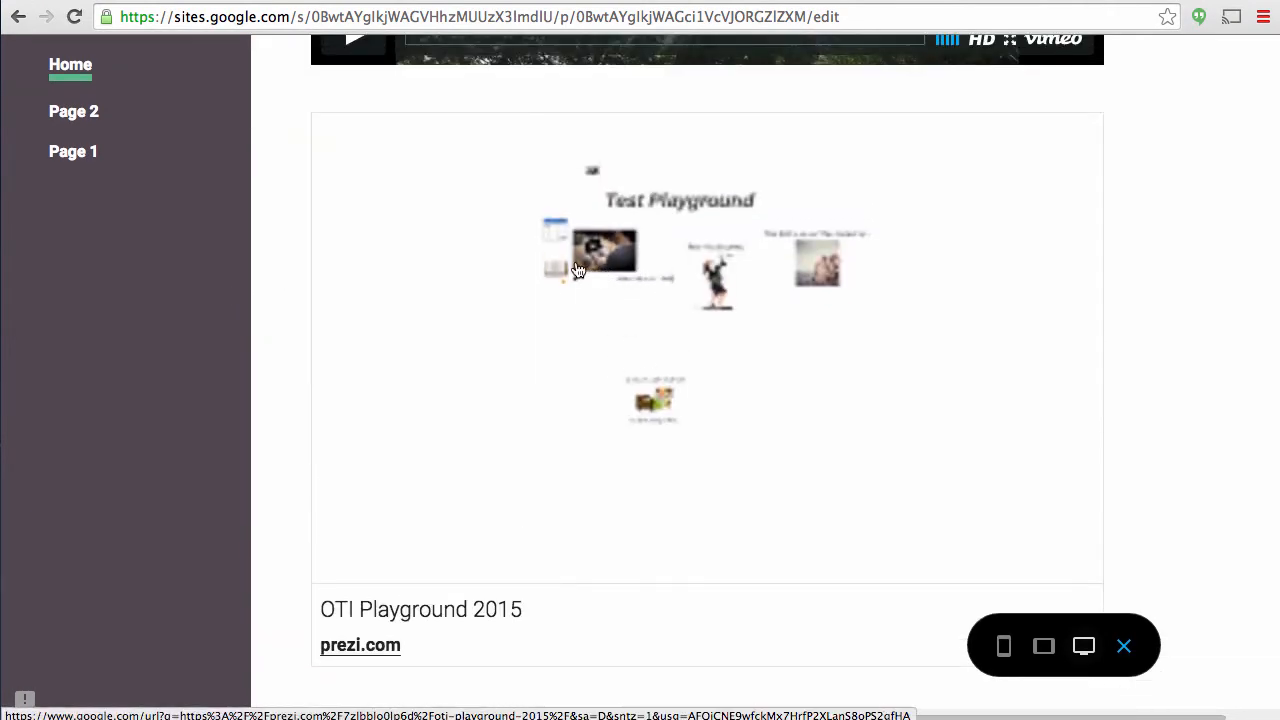
Open the OTI Playground 2015 Prezi from the preview, close it, and return to the start of the previewed page
{"action": "left_click", "coordinate": [559, 386]}
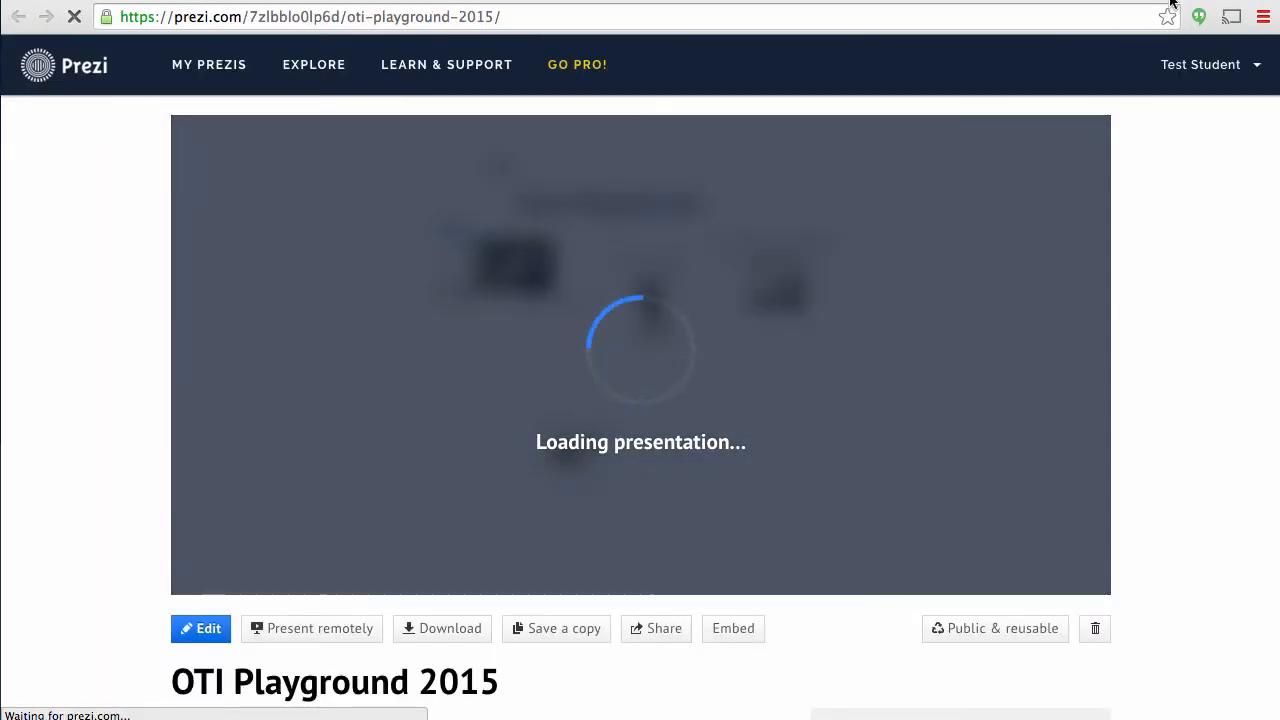
{"action": "left_click", "coordinate": [1170, 1]}
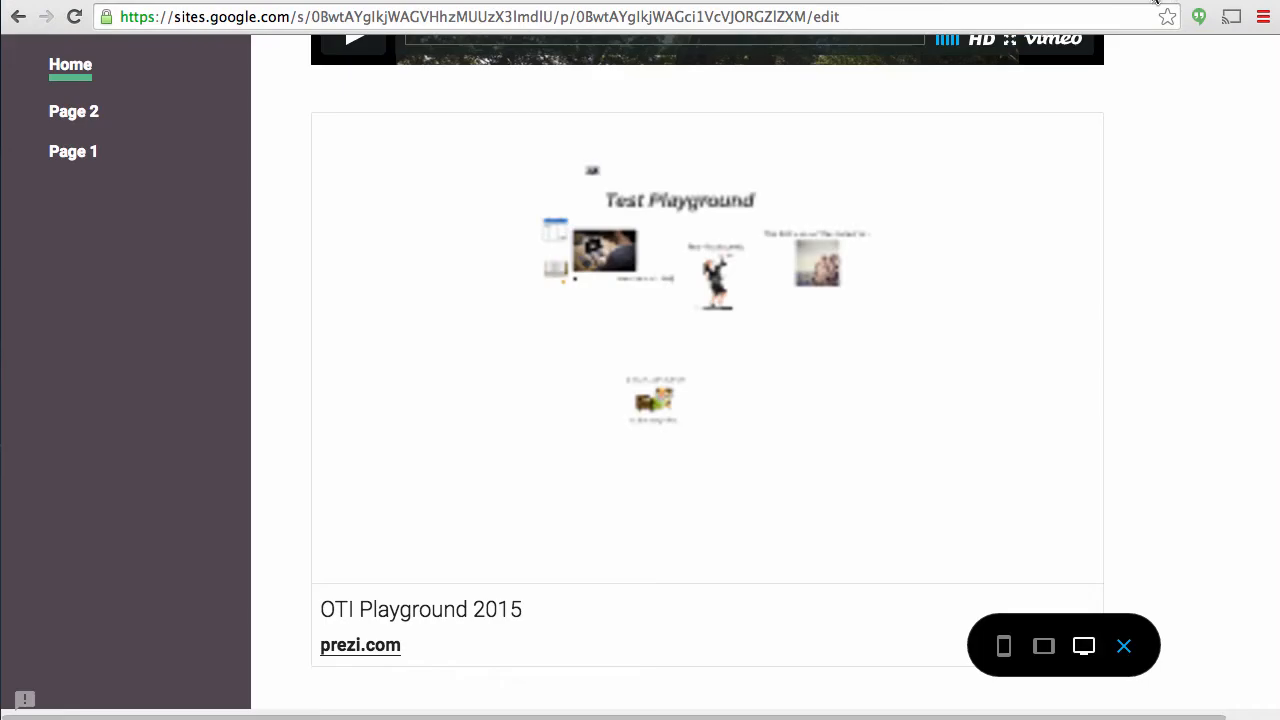
{"action": "scroll", "coordinate": [1177, 267], "scroll_direction": "up", "scroll_amount": 5}
{"action": "scroll", "coordinate": [1177, 267], "scroll_direction": "up", "scroll_amount": 3}
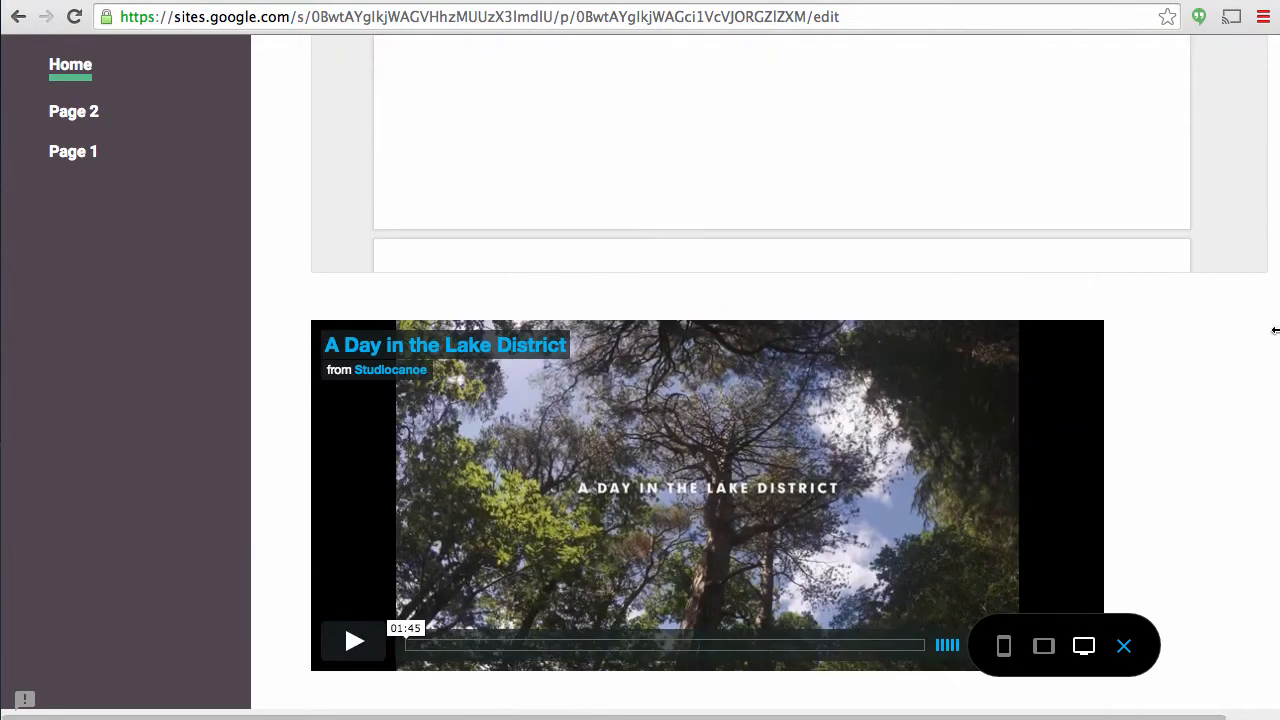
{"action": "scroll", "coordinate": [248, 395], "scroll_direction": "up", "scroll_amount": 10}
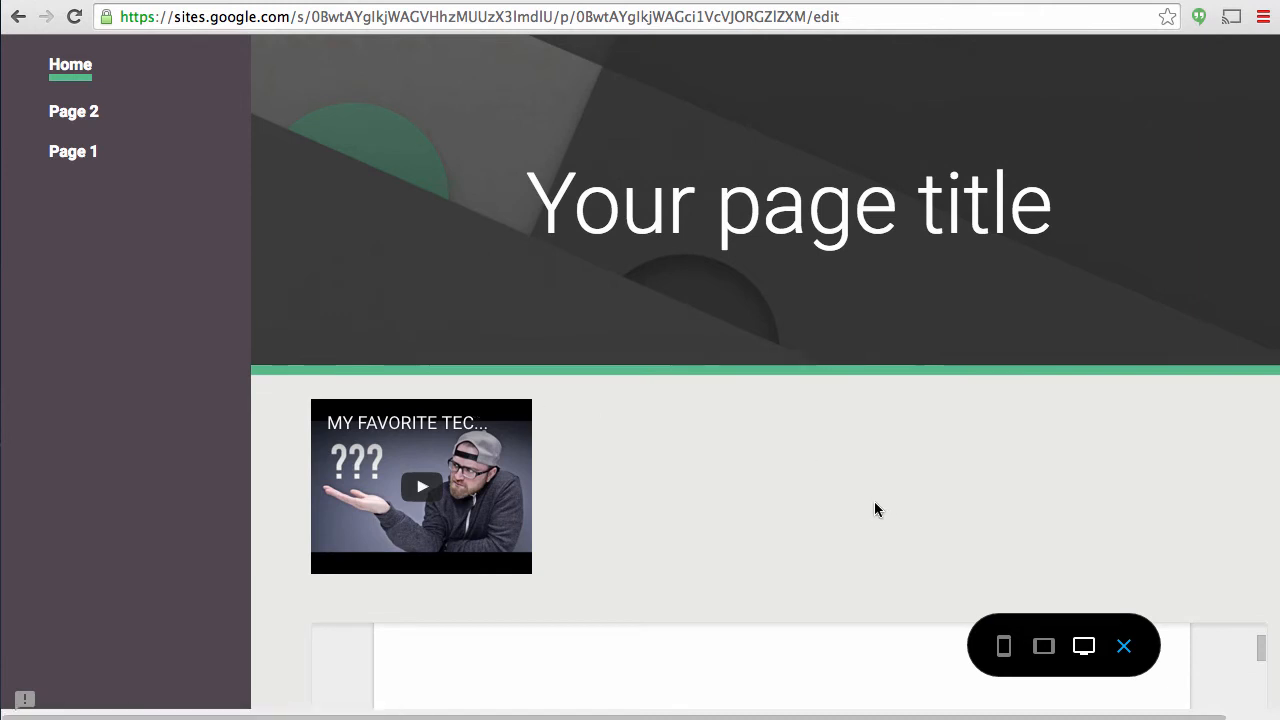
Preview the Home page at tablet size and at phone size
{"action": "left_click", "coordinate": [1044, 647]}
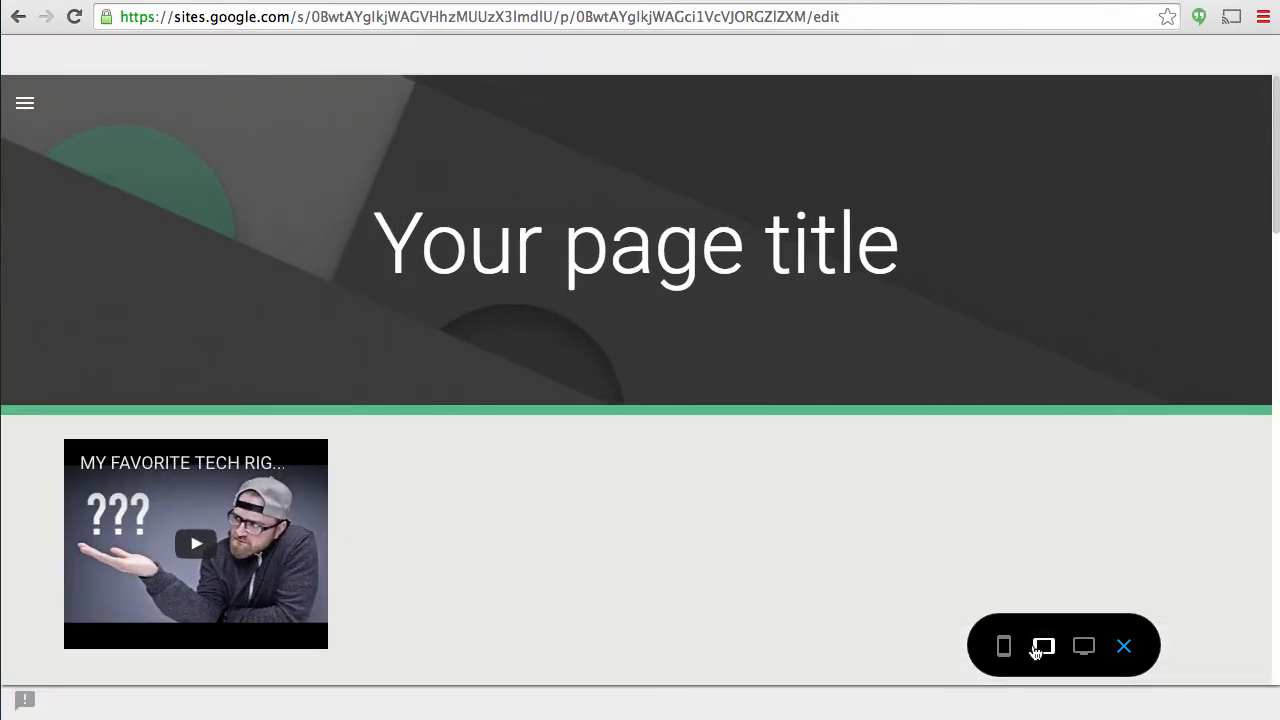
{"action": "left_click", "coordinate": [1004, 647]}
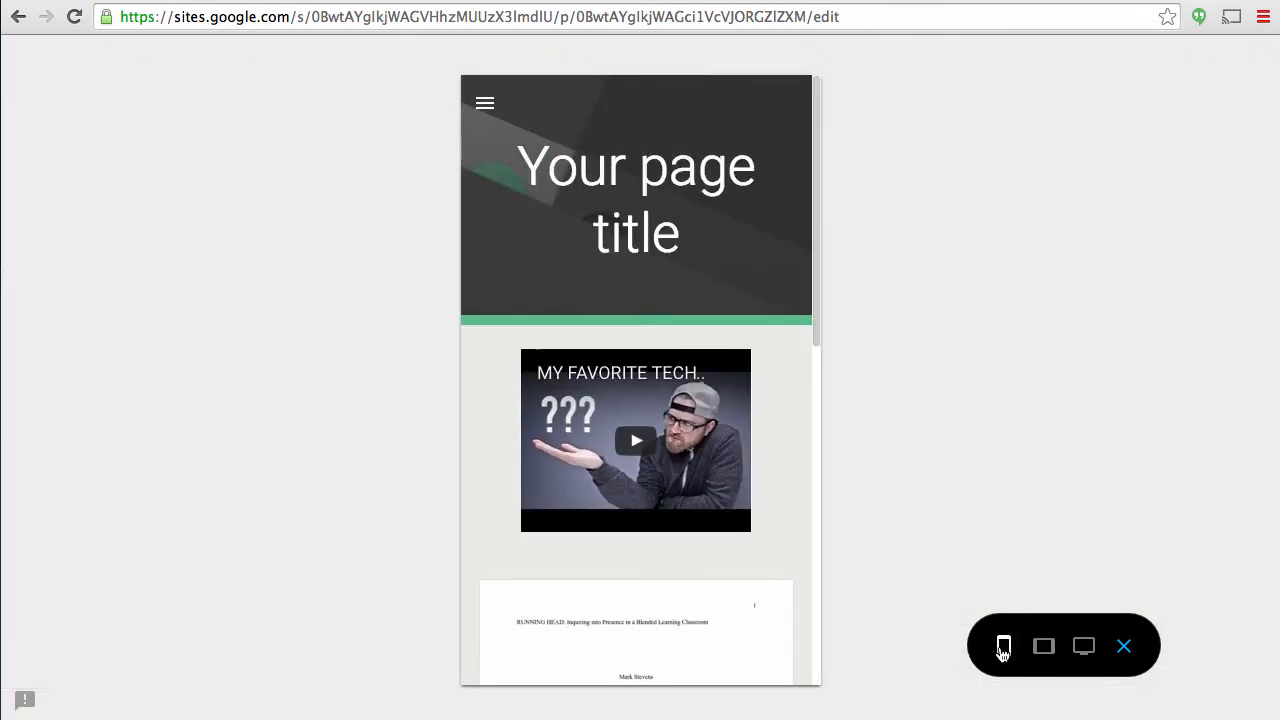
Preview the Home page at tablet size and at desktop size, and exit the preview
{"action": "left_click", "coordinate": [1043, 647]}
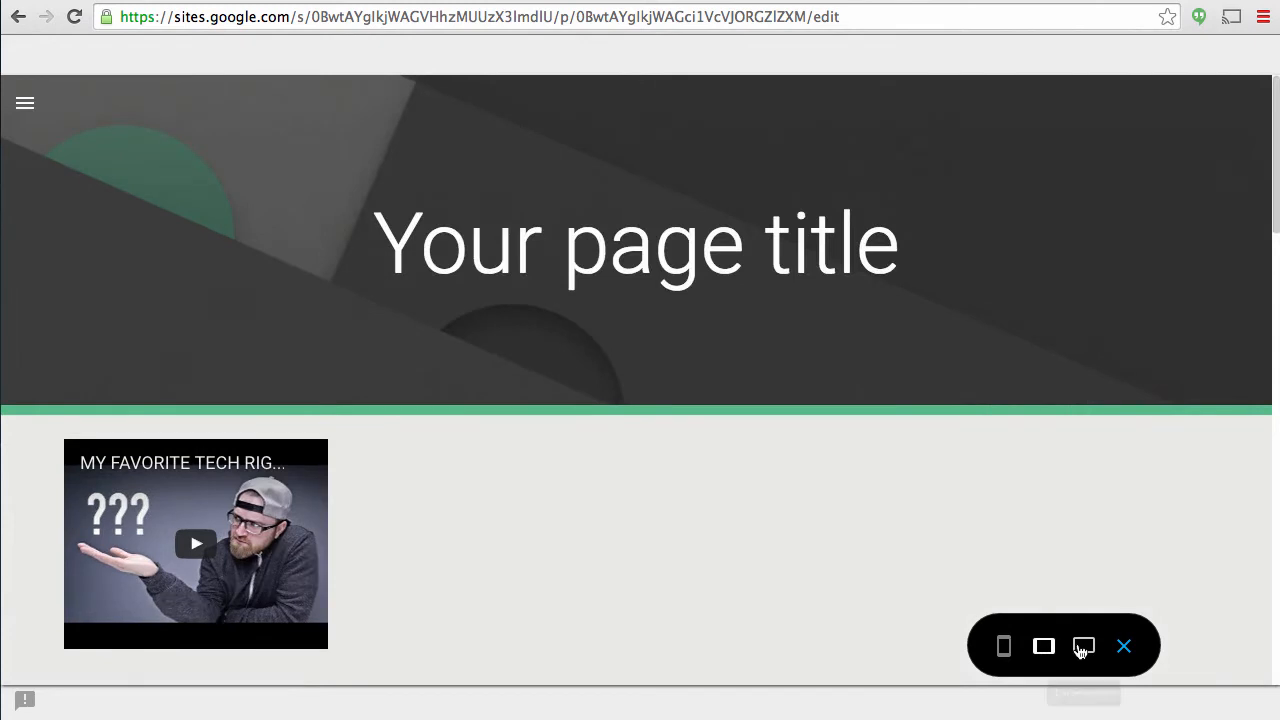
{"action": "left_click", "coordinate": [1084, 647]}
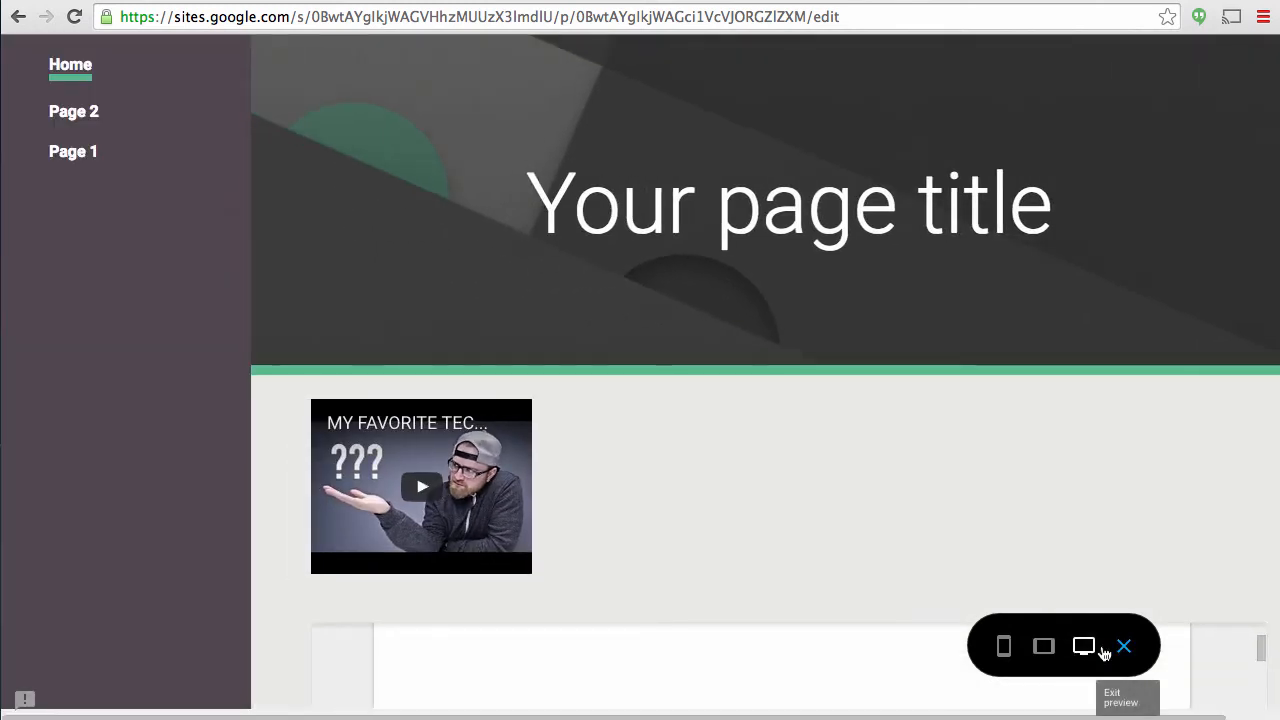
{"action": "left_click", "coordinate": [1124, 648]}
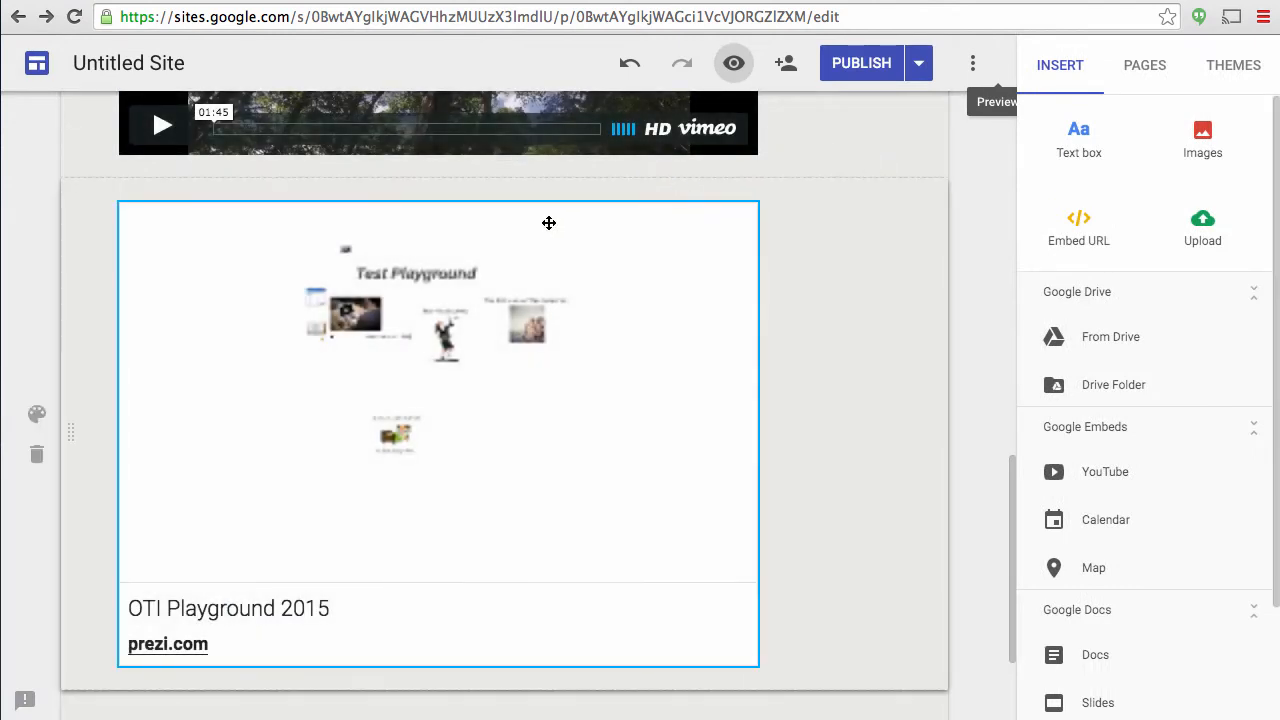
Switch the site's navigation mode to Top navigation and move the Home page below Page 1 in the page order
{"action": "left_click", "coordinate": [1137, 74]}
{"action": "left_click", "coordinate": [1128, 96]}
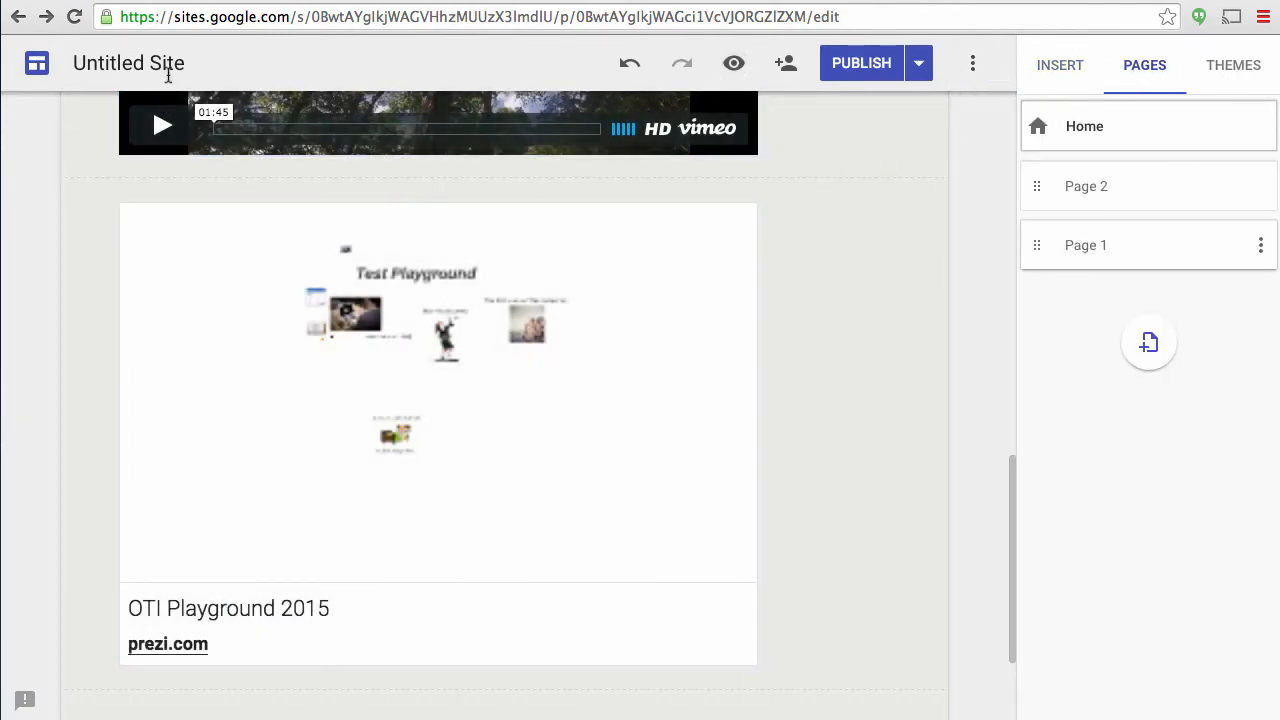
{"action": "scroll", "coordinate": [677, 217], "scroll_direction": "up", "scroll_amount": 2}
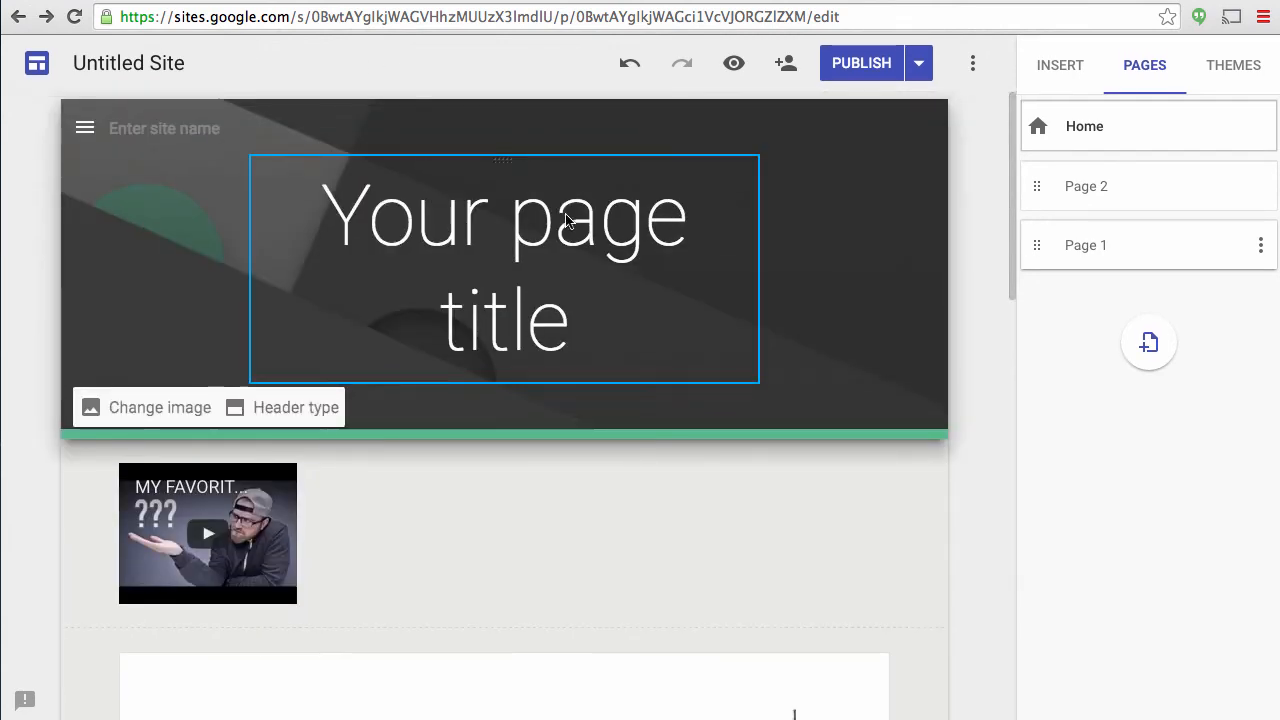
{"action": "left_click", "coordinate": [85, 128]}
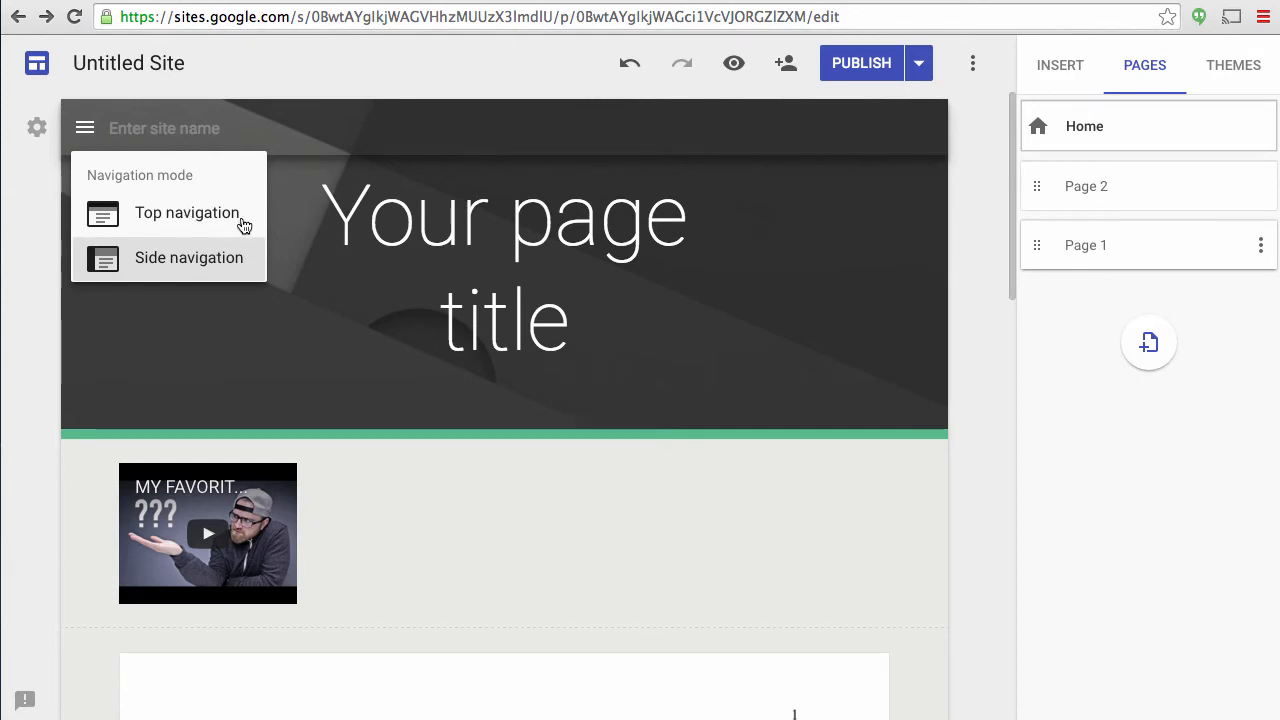
{"action": "left_click", "coordinate": [190, 222]}
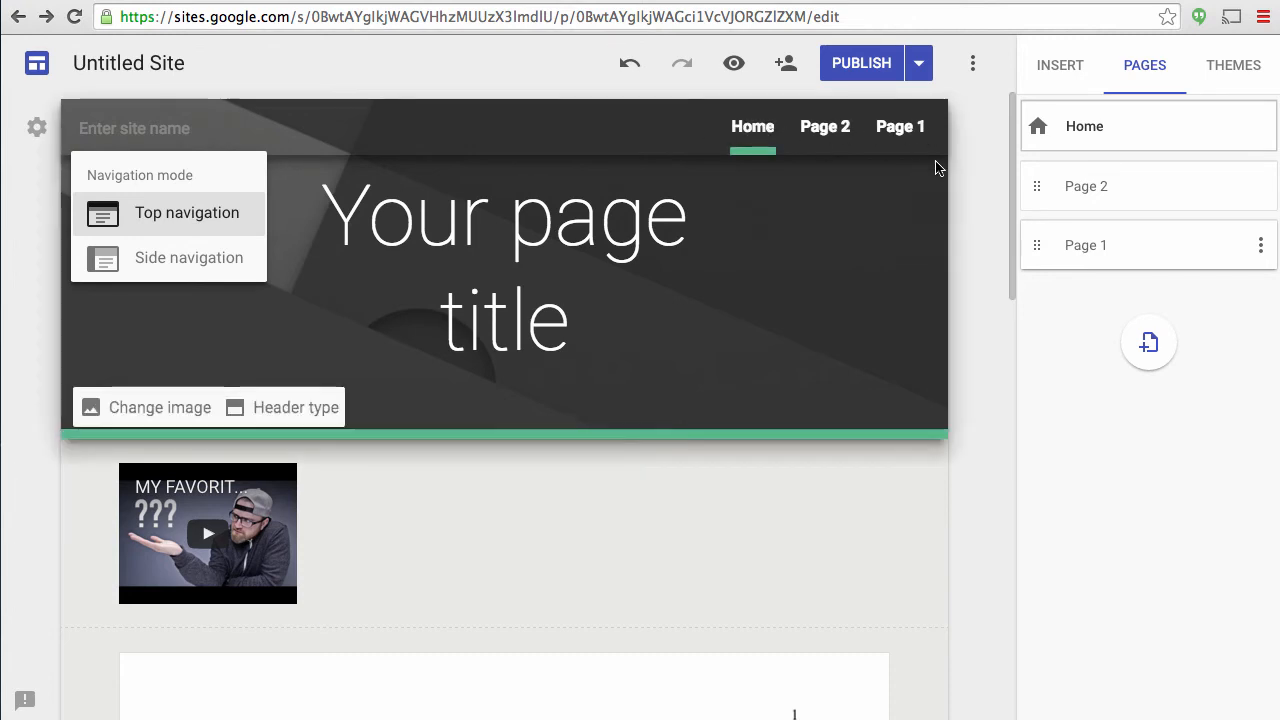
{"action": "left_click_drag", "start_coordinate": [1031, 148], "coordinate": [1048, 262]}
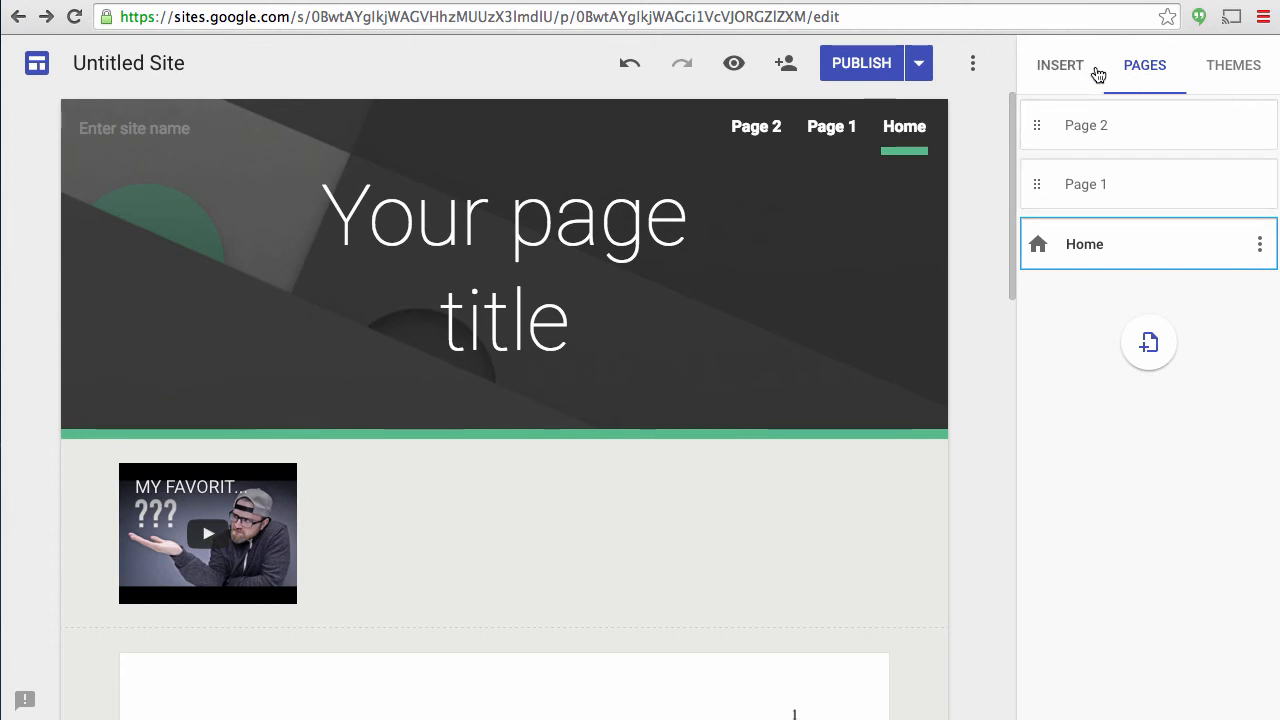
Look at the Site Analytics settings and close them without entering a tracking ID
{"action": "left_click", "coordinate": [1062, 68]}
{"action": "left_click", "coordinate": [969, 66]}
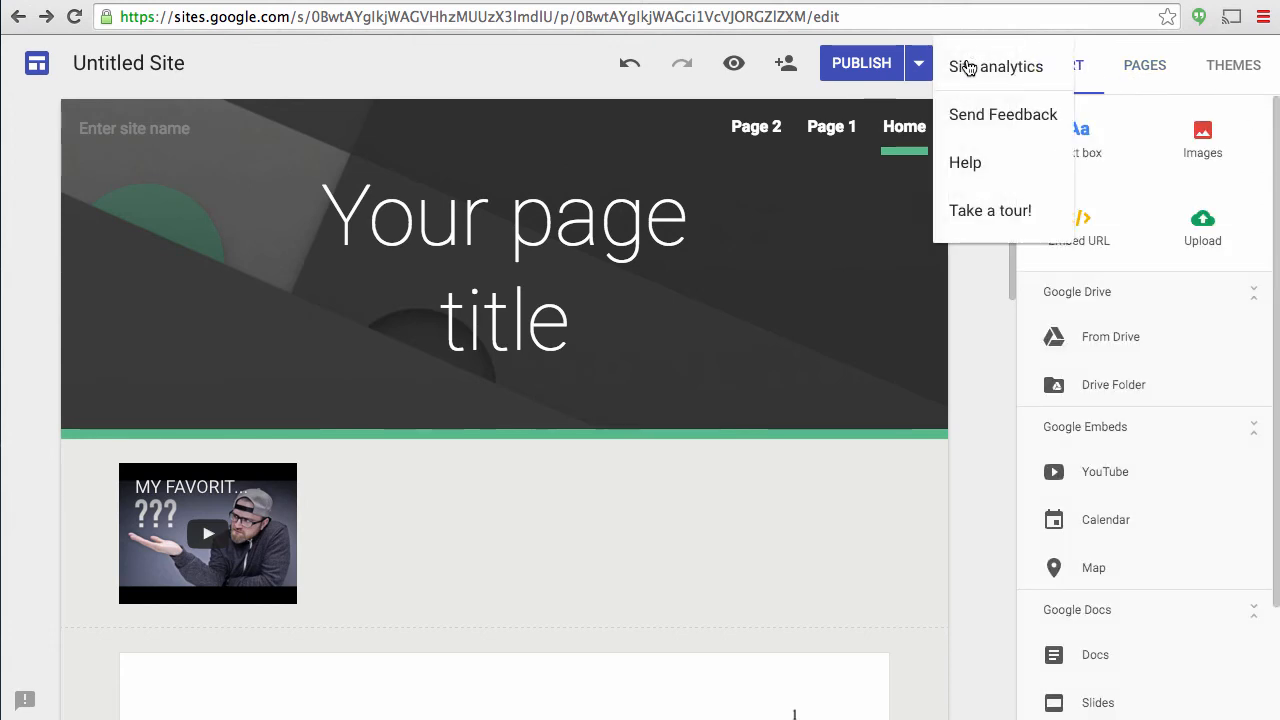
{"action": "left_click", "coordinate": [969, 62]}
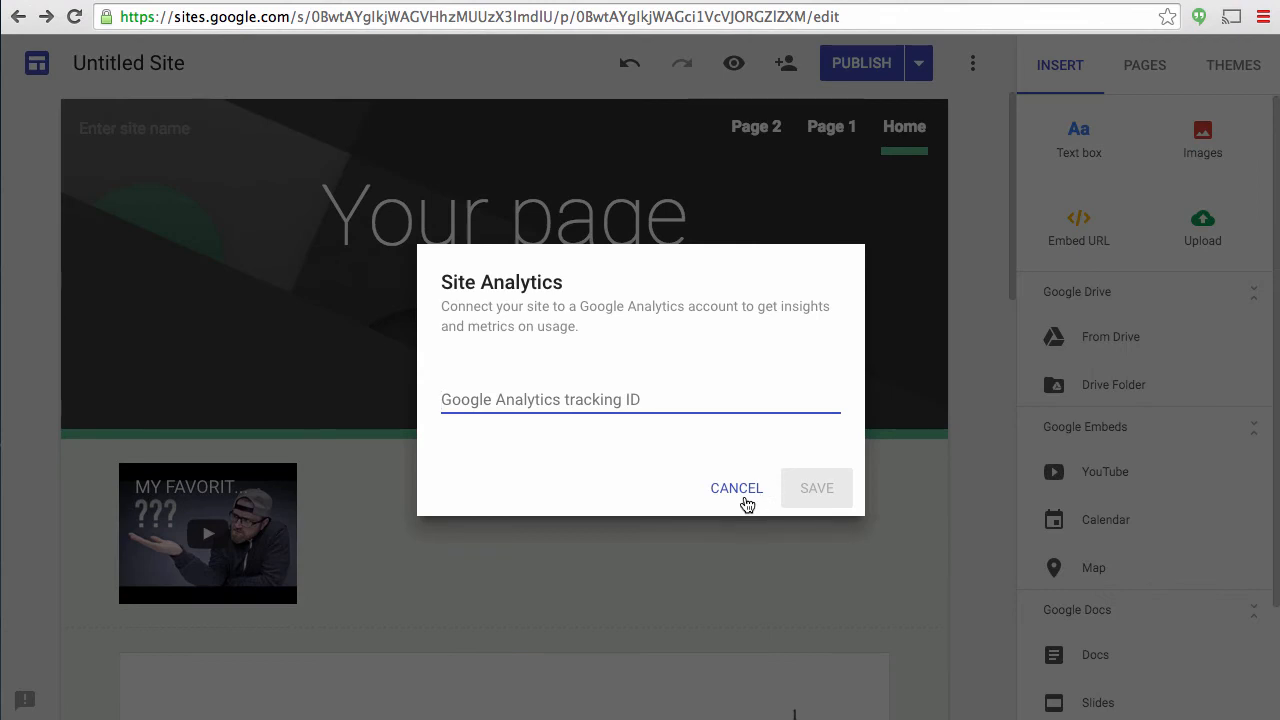
{"action": "left_click", "coordinate": [746, 500]}
Look through the insertable content types and the embedded content down the Home page, and return to its start
{"action": "scroll", "coordinate": [1229, 463], "scroll_direction": "down", "scroll_amount": 3}
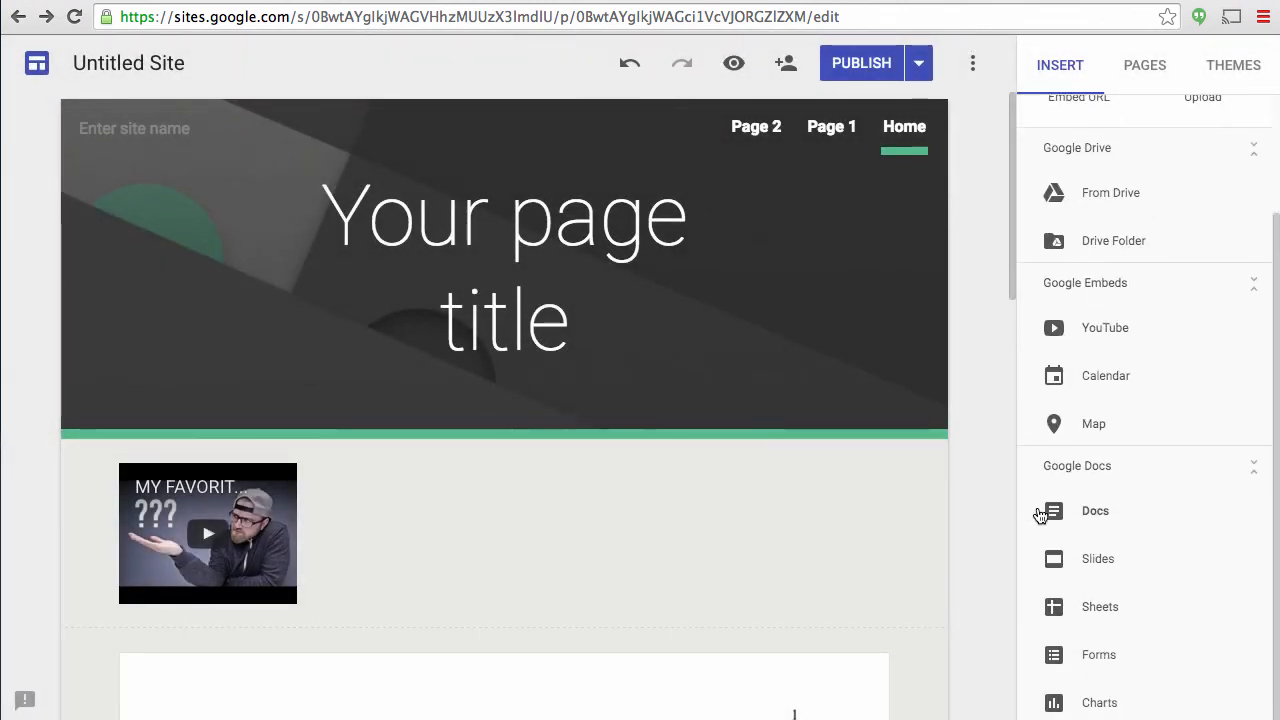
{"action": "scroll", "coordinate": [1186, 500], "scroll_direction": "up", "scroll_amount": 3}
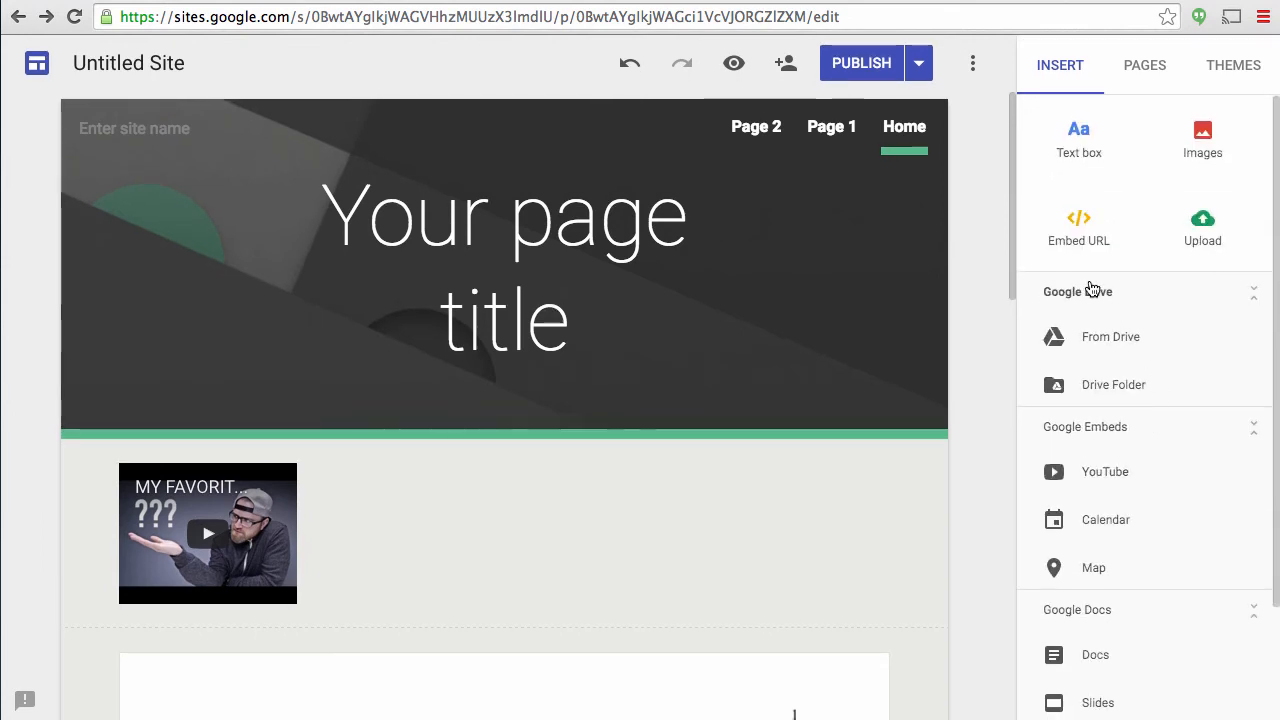
{"action": "mouse_move", "coordinate": [885, 375]}
{"action": "scroll", "coordinate": [885, 375], "scroll_direction": "down", "scroll_amount": 9}
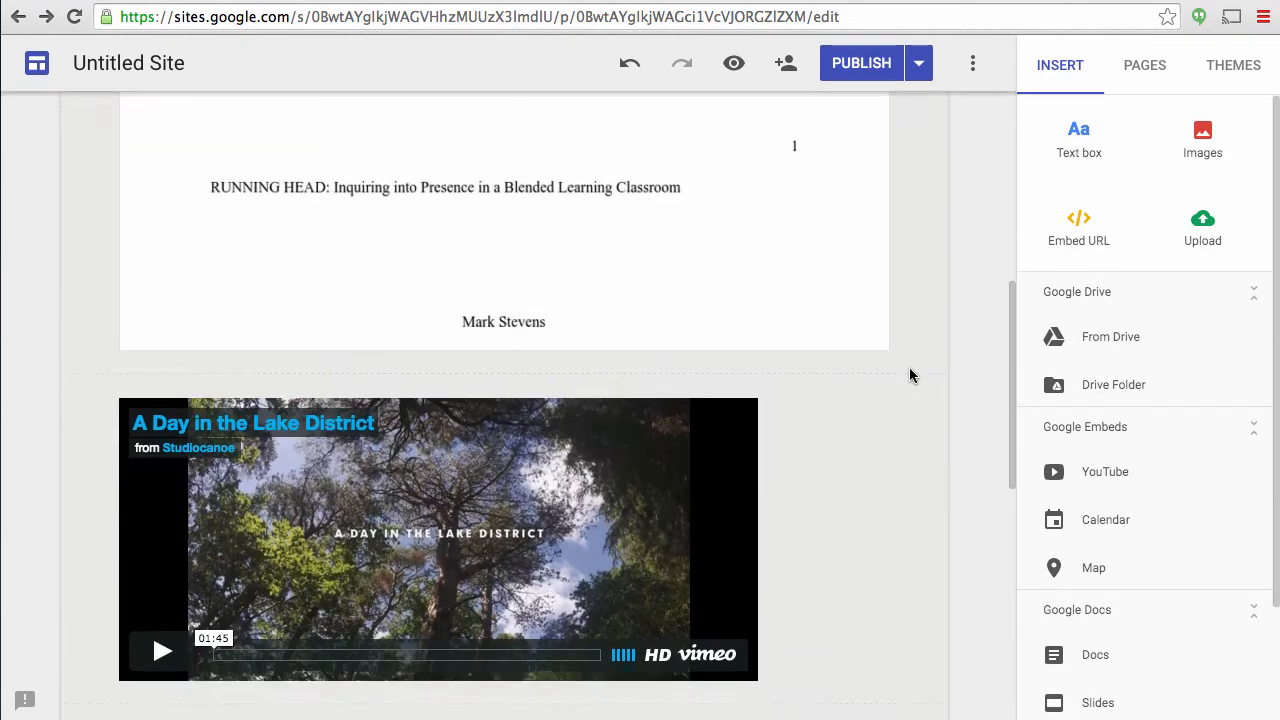
{"action": "scroll", "coordinate": [909, 371], "scroll_direction": "up", "scroll_amount": 5}
{"action": "scroll", "coordinate": [909, 375], "scroll_direction": "up", "scroll_amount": 4}
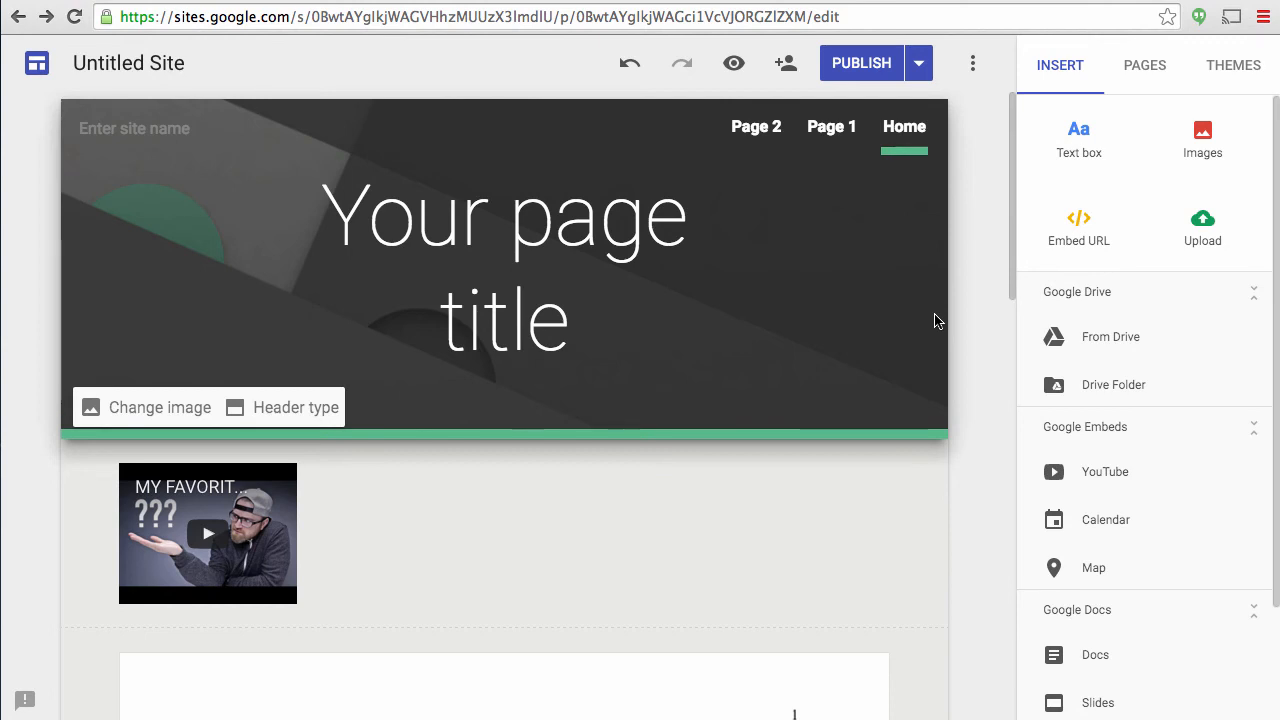
Apply the Emphasis 2 section style to the YouTube video section below the page header
{"action": "mouse_move", "coordinate": [556, 593]}
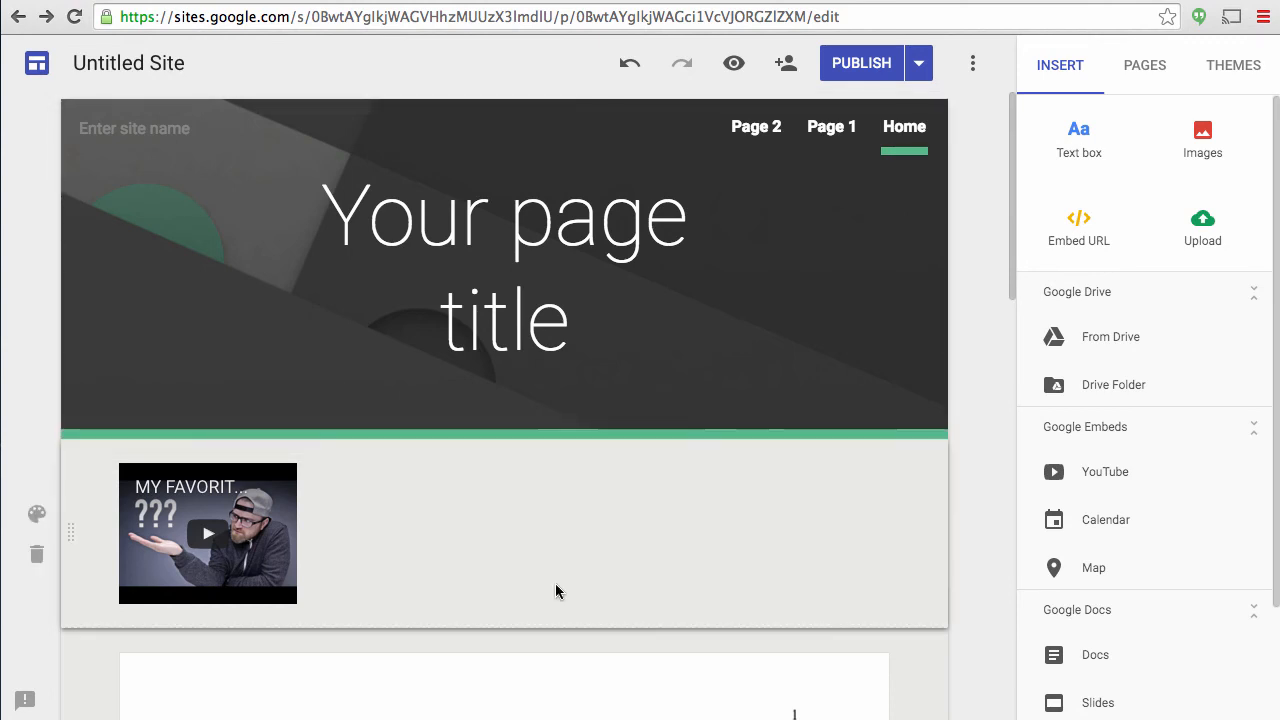
{"action": "left_click", "coordinate": [38, 516]}
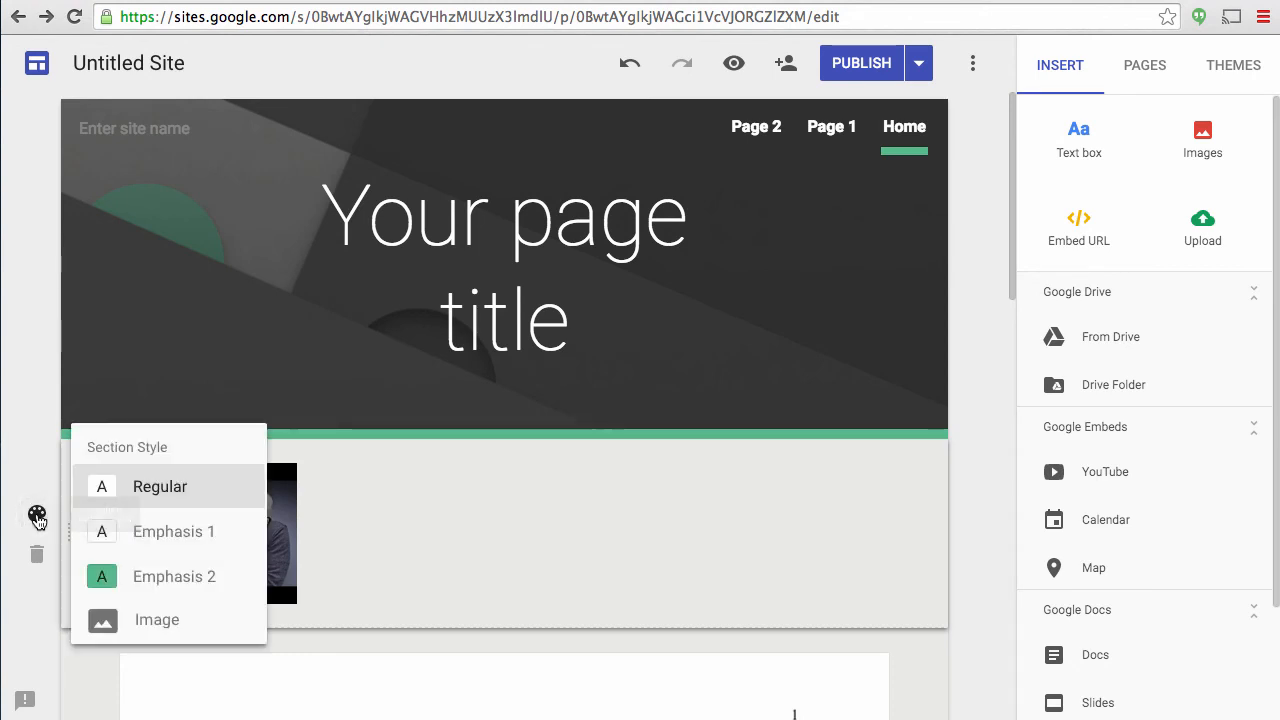
{"action": "left_click", "coordinate": [90, 582]}
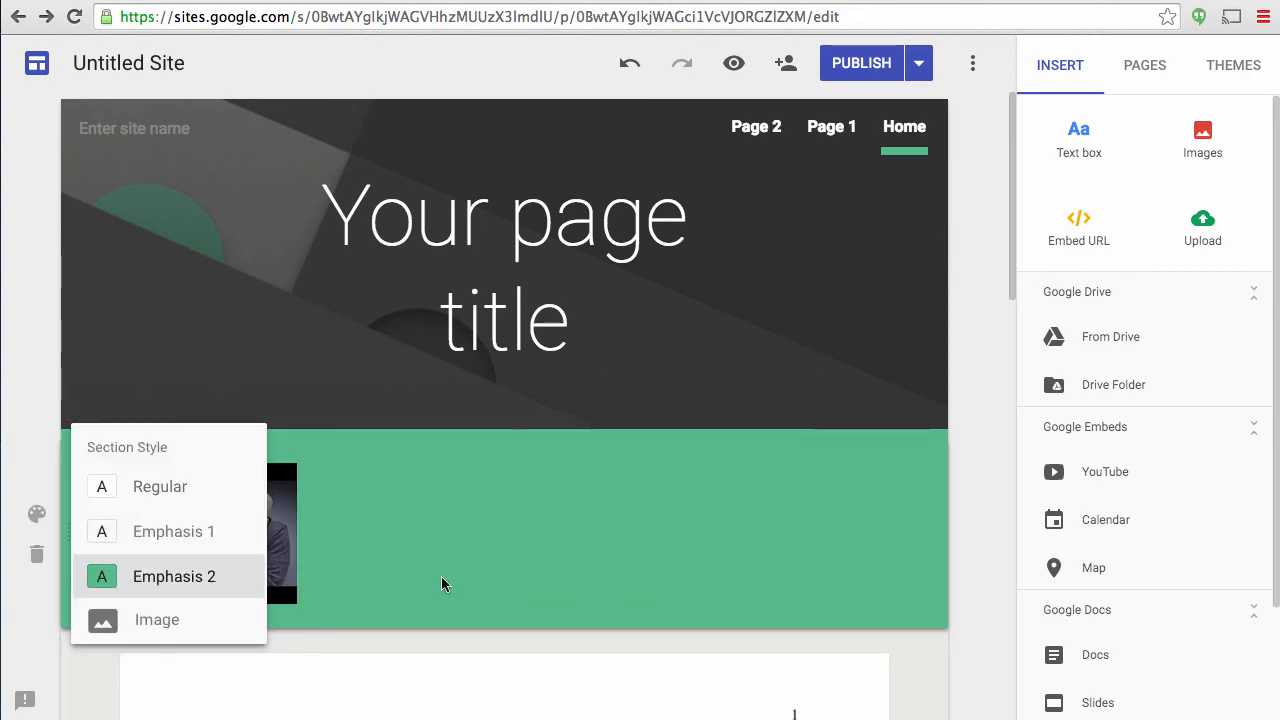
Move the YouTube video section below the embedded document, directly above the Vimeo video section
{"action": "scroll", "coordinate": [443, 584], "scroll_direction": "down", "scroll_amount": 5}
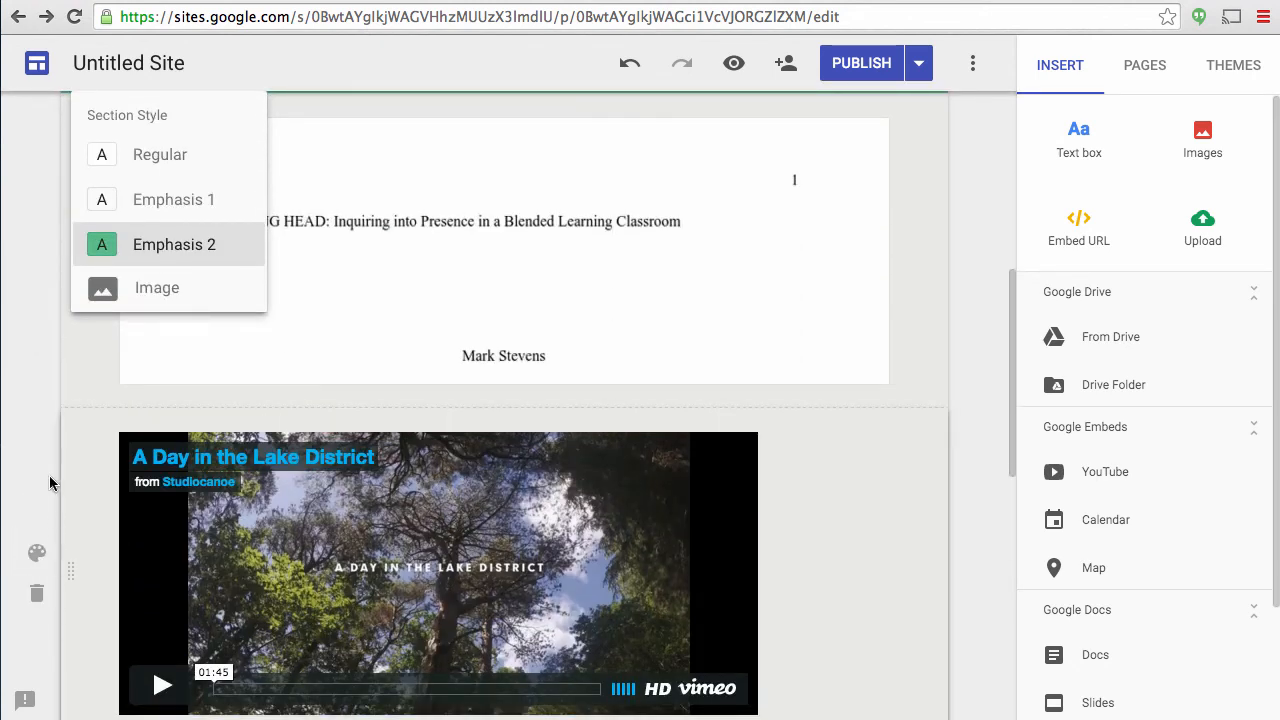
{"action": "scroll", "coordinate": [50, 484], "scroll_direction": "up", "scroll_amount": 3}
{"action": "scroll", "coordinate": [40, 482], "scroll_direction": "down", "scroll_amount": 2}
{"action": "scroll", "coordinate": [34, 457], "scroll_direction": "down", "scroll_amount": 3}
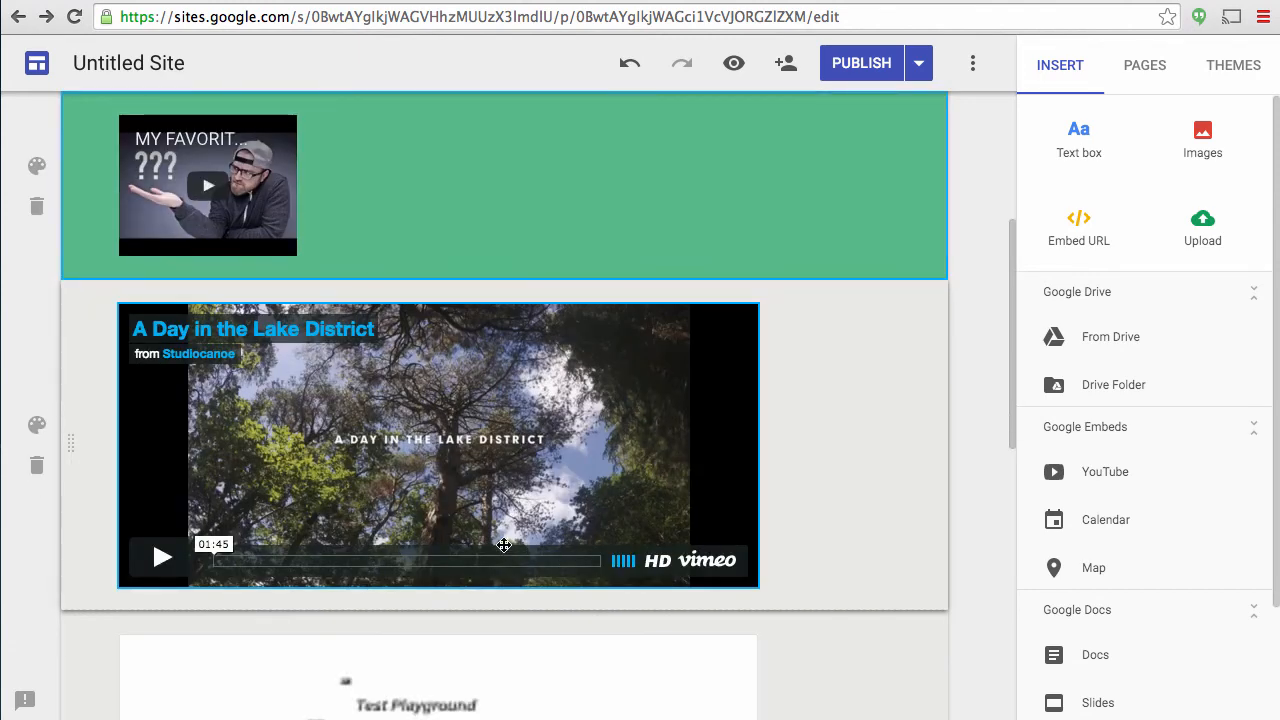
{"action": "scroll", "coordinate": [482, 531], "scroll_direction": "up", "scroll_amount": 3}
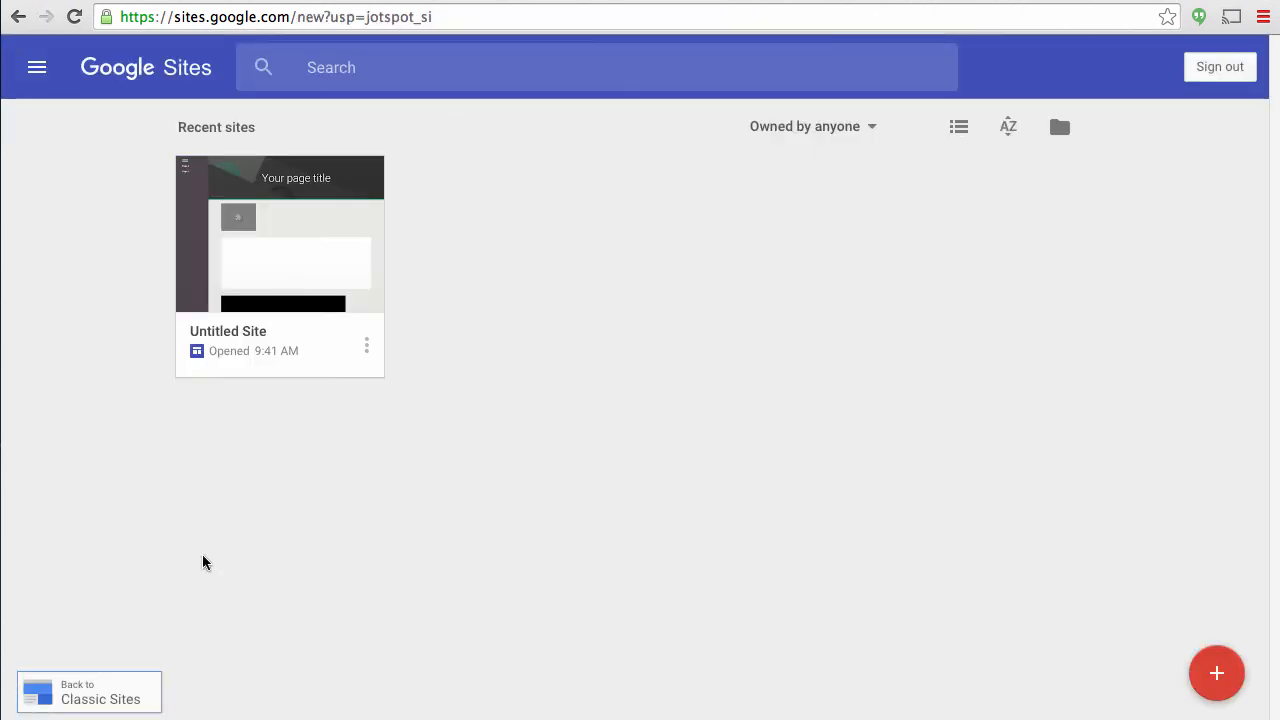
Go back to Classic Sites from the new Google Sites home page
{"action": "left_click", "coordinate": [106, 694]}
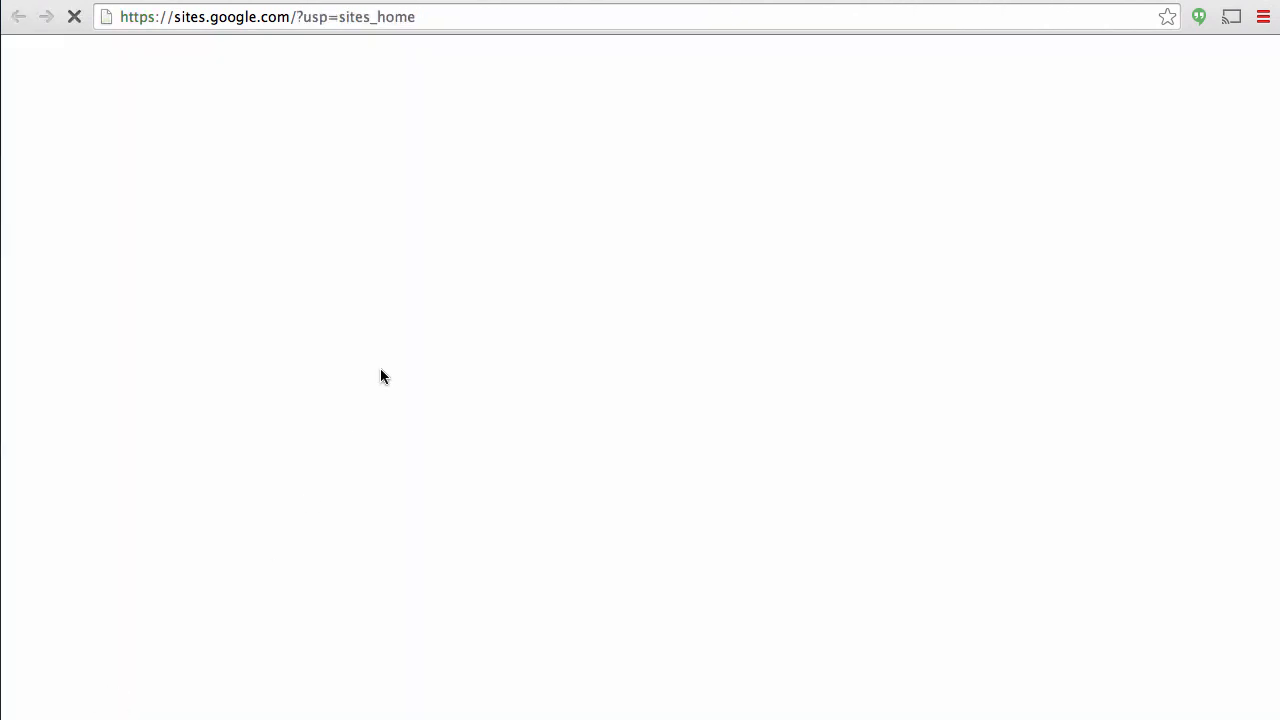